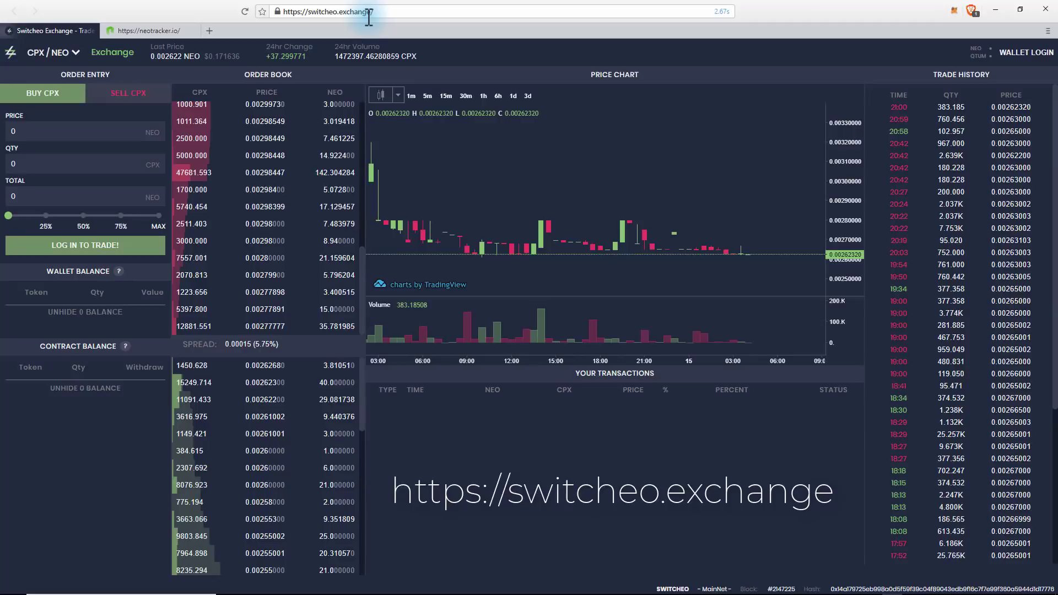
# Step: Show the NEO-market trading pair list (SWH, CPX, TKY) from the CPX/NEO page
pyautogui.click(74, 53)
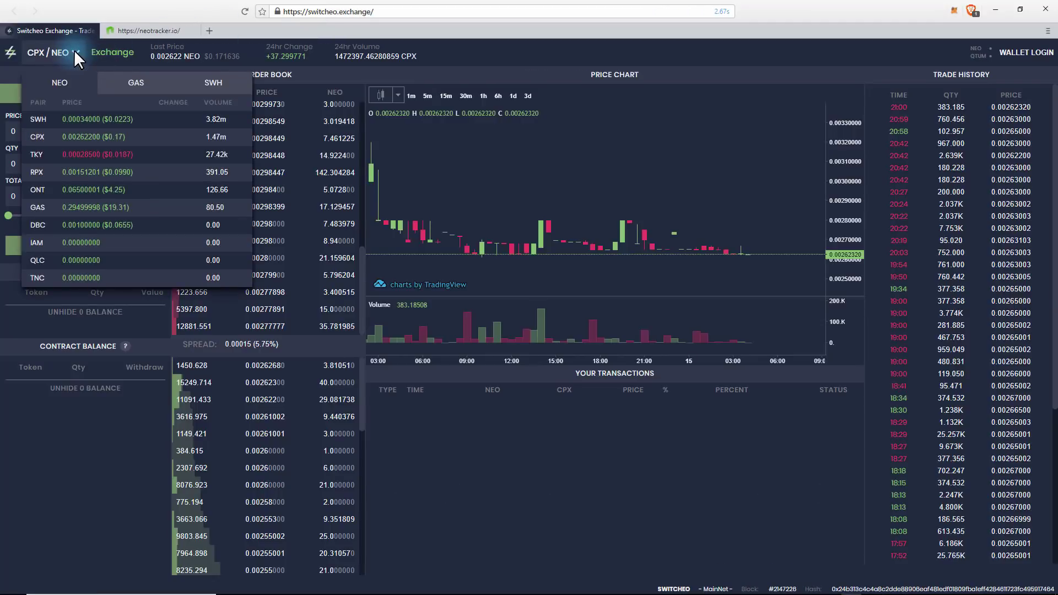
# Step: Load the CPX/NEO market with the order form on BUY CPX, then bring up the Unlock Wallet dialog
pyautogui.click(58, 139)
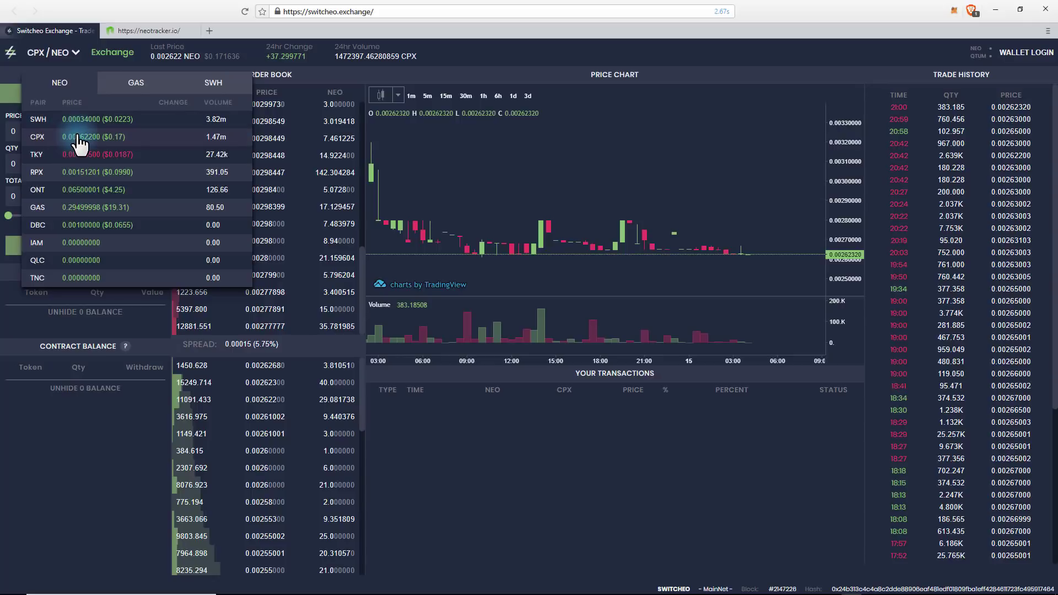
pyautogui.click(80, 144)
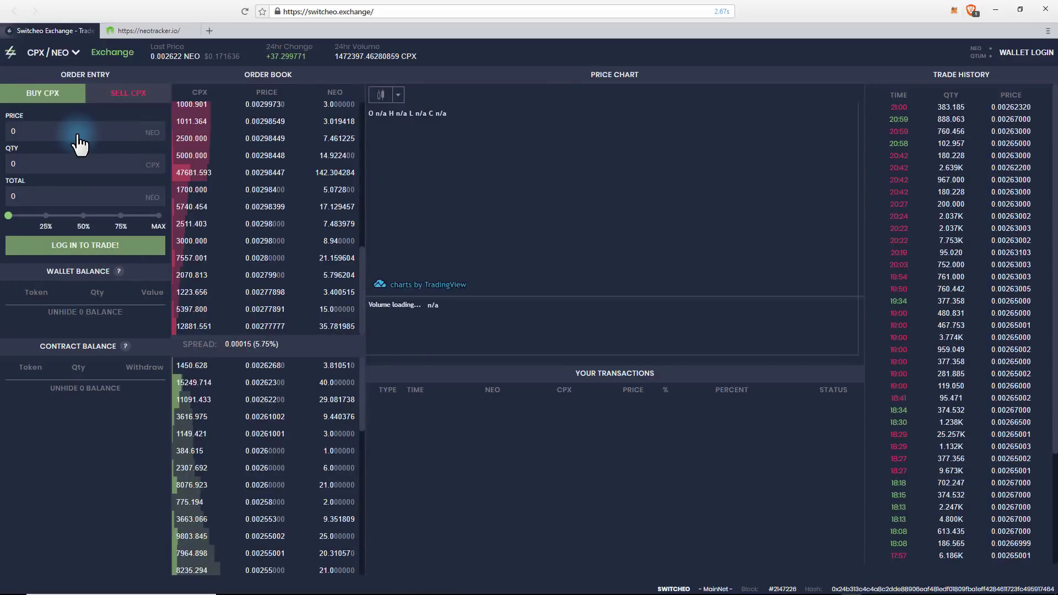
pyautogui.click(38, 95)
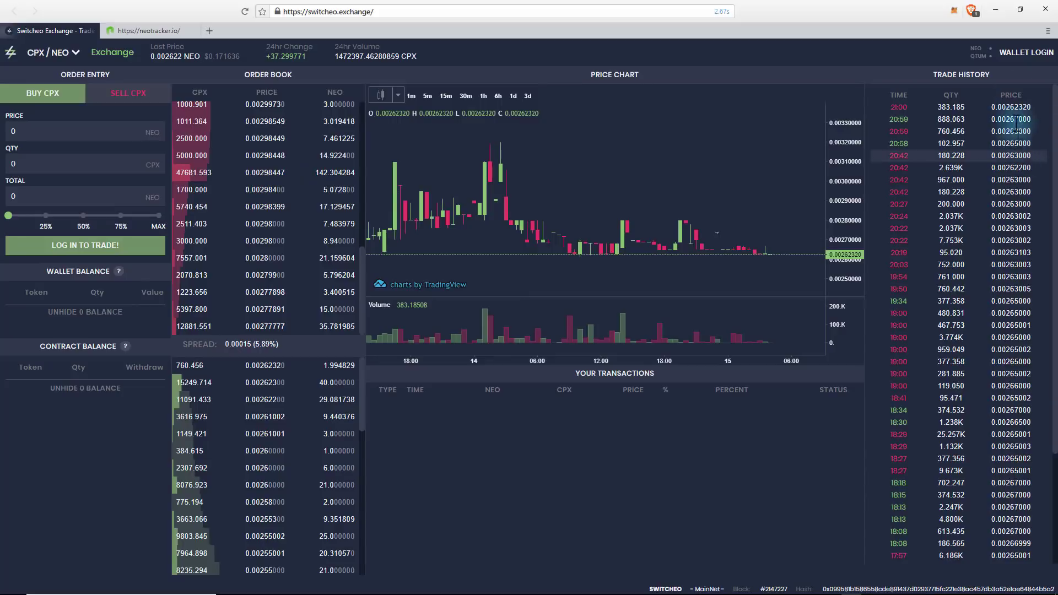
pyautogui.click(1014, 65)
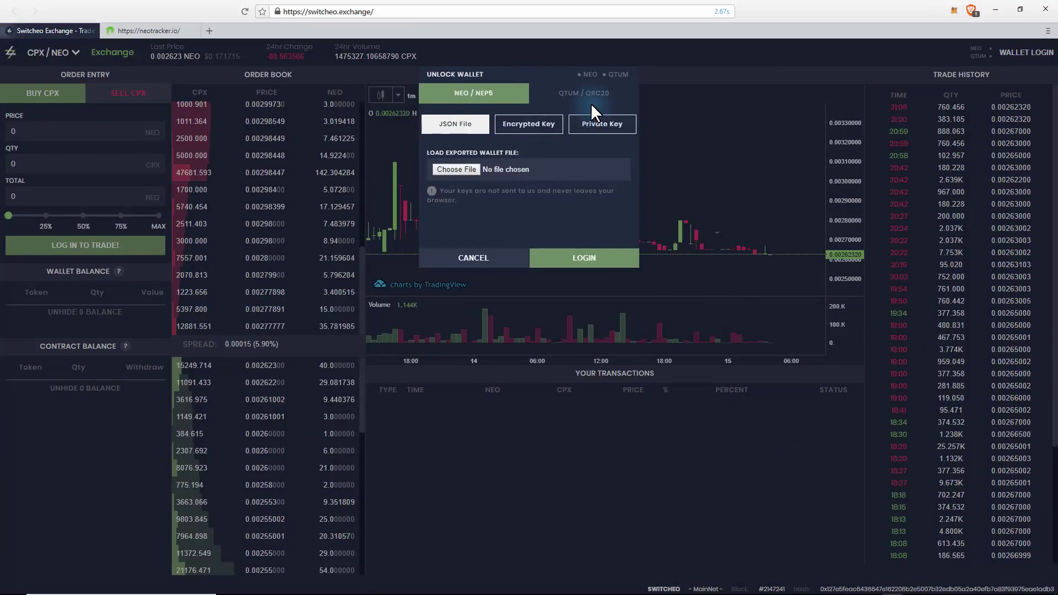
# Step: Switch over to the neotracker.io browser tab
pyautogui.click(151, 32)
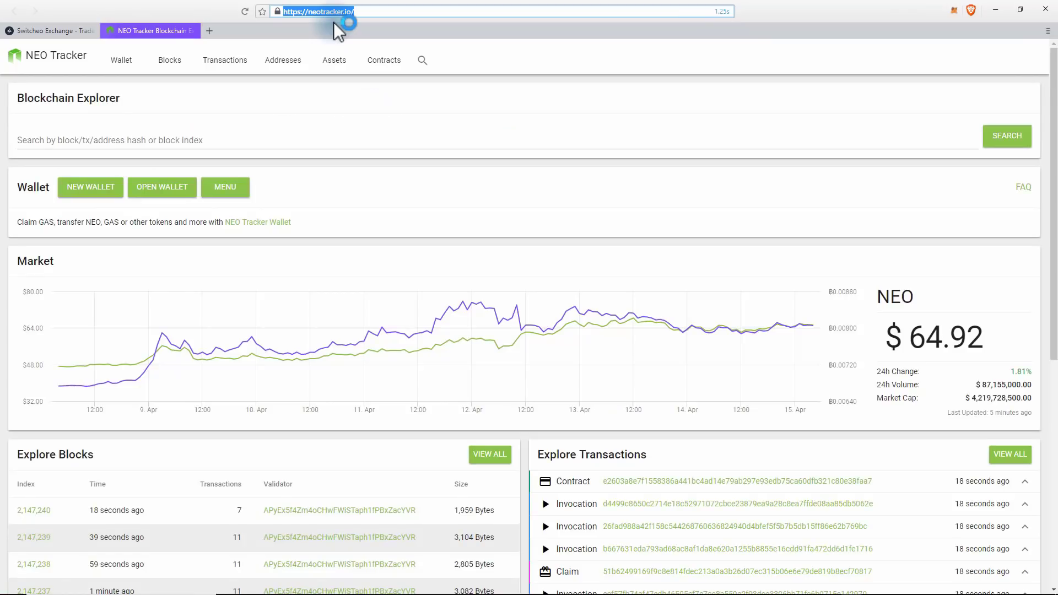
# Step: Start a new NEO Tracker wallet and enter an 8-character password
pyautogui.click(365, 11)
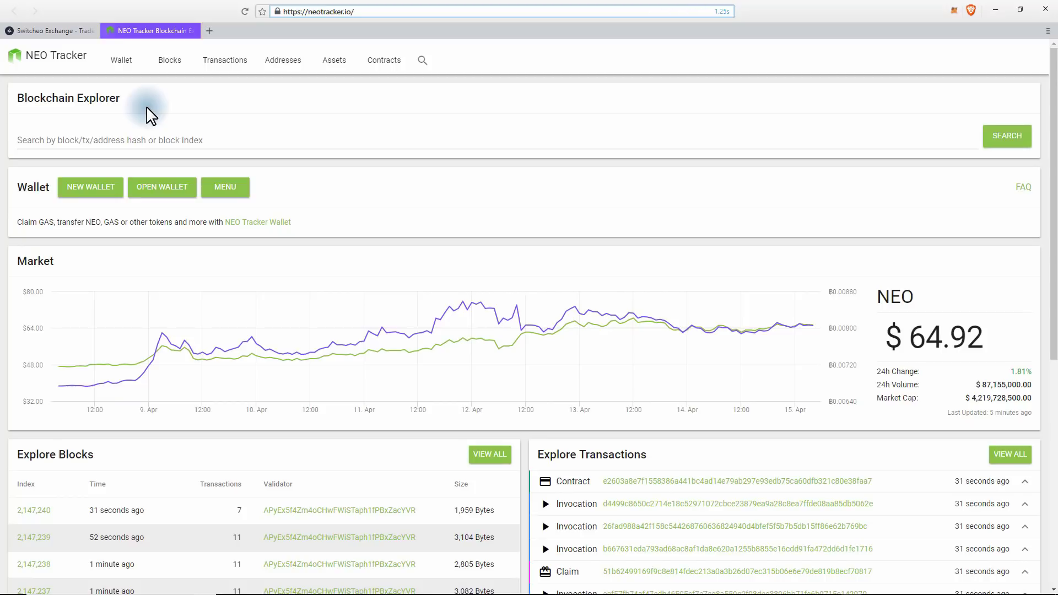
pyautogui.click(122, 60)
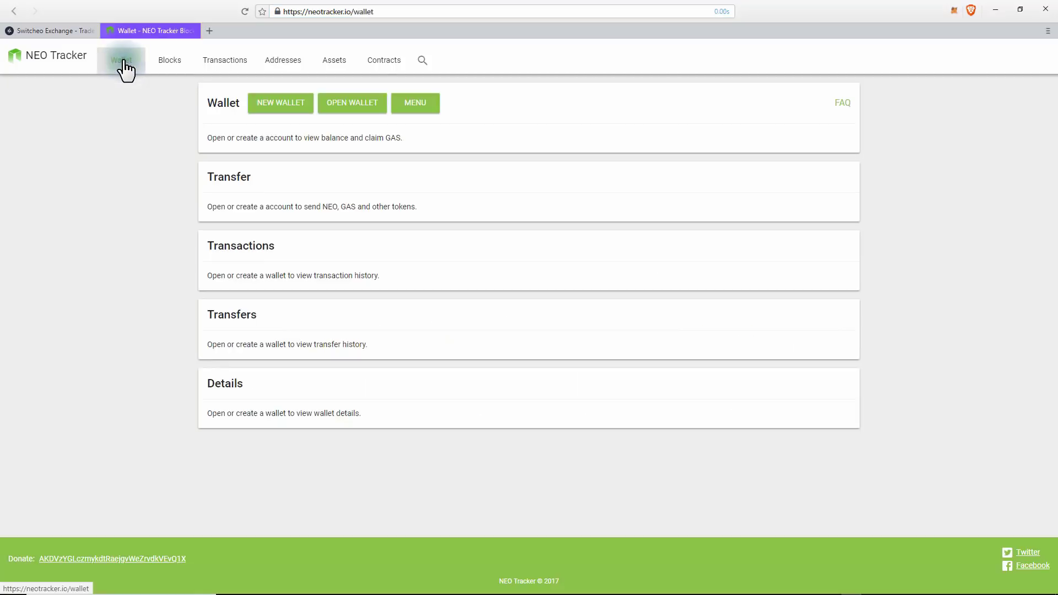
pyautogui.click(293, 115)
pyautogui.click(270, 176)
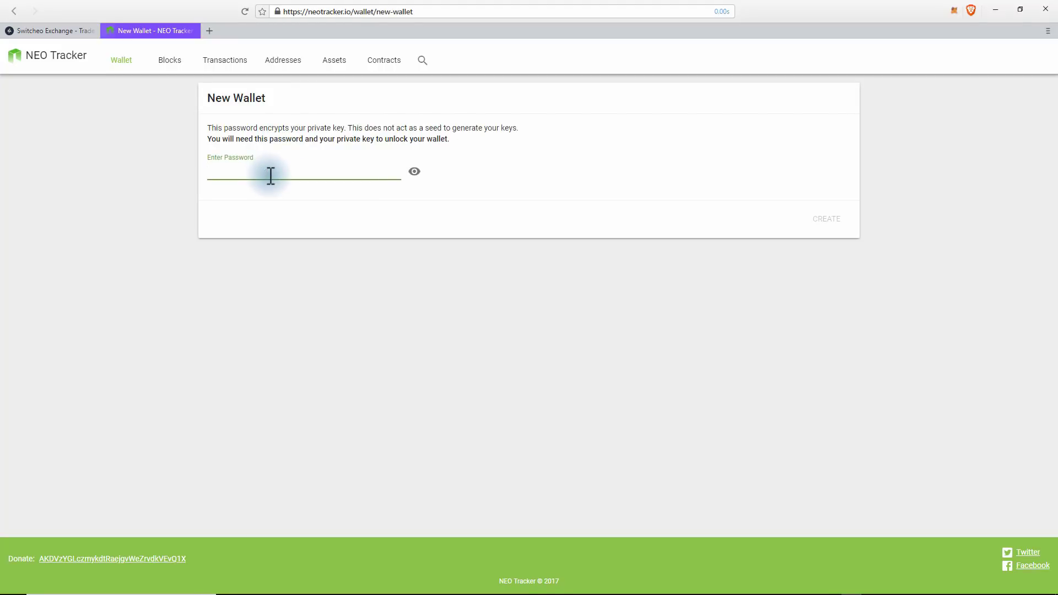
pyautogui.write('a')
pyautogui.press('BackSpace')
pyautogui.press('BackSpace')
pyautogui.press('BackSpace')
pyautogui.write('aaaaaa')
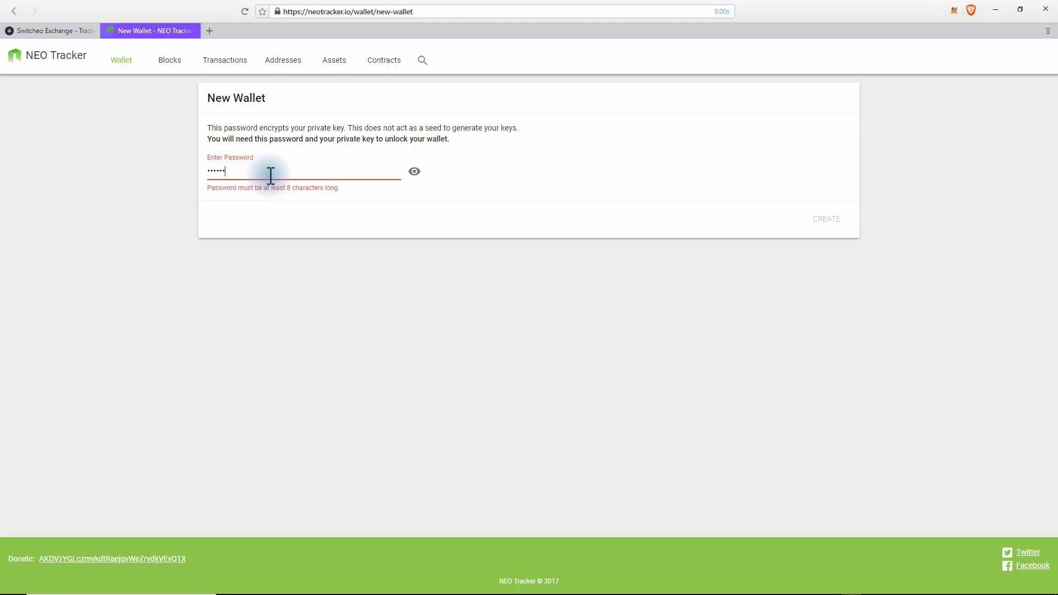
pyautogui.write('aa')
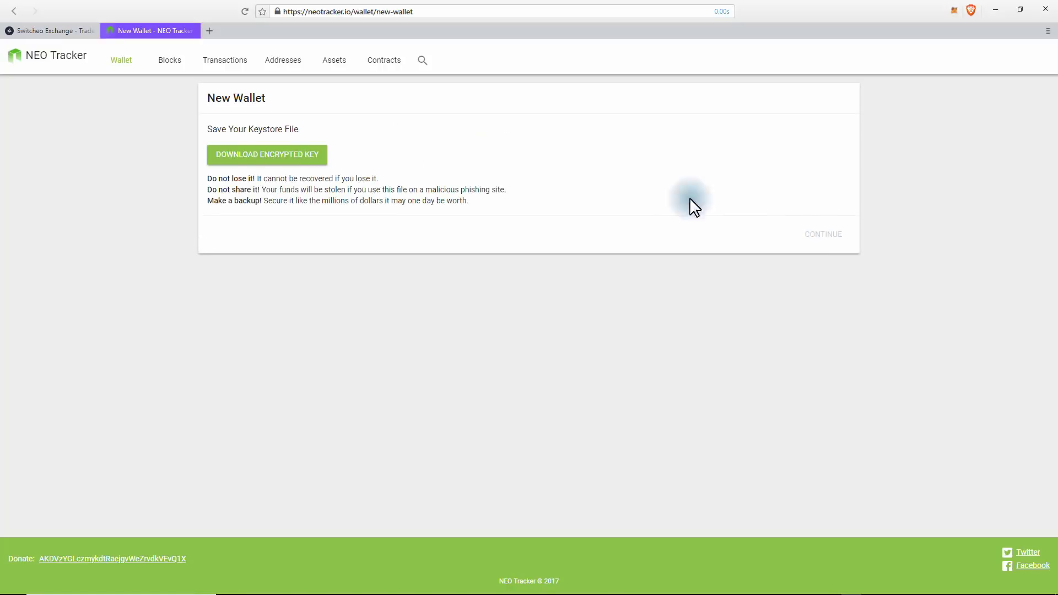
# Step: Download the encrypted keystore file and save it to the OneDrive Desktop folder
pyautogui.click(251, 160)
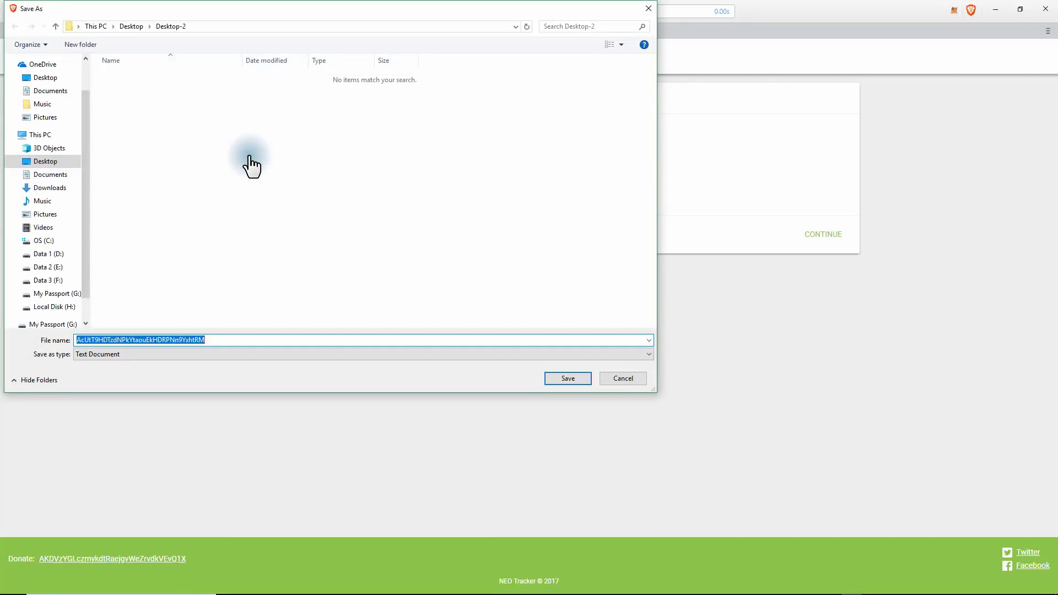
pyautogui.click(46, 77)
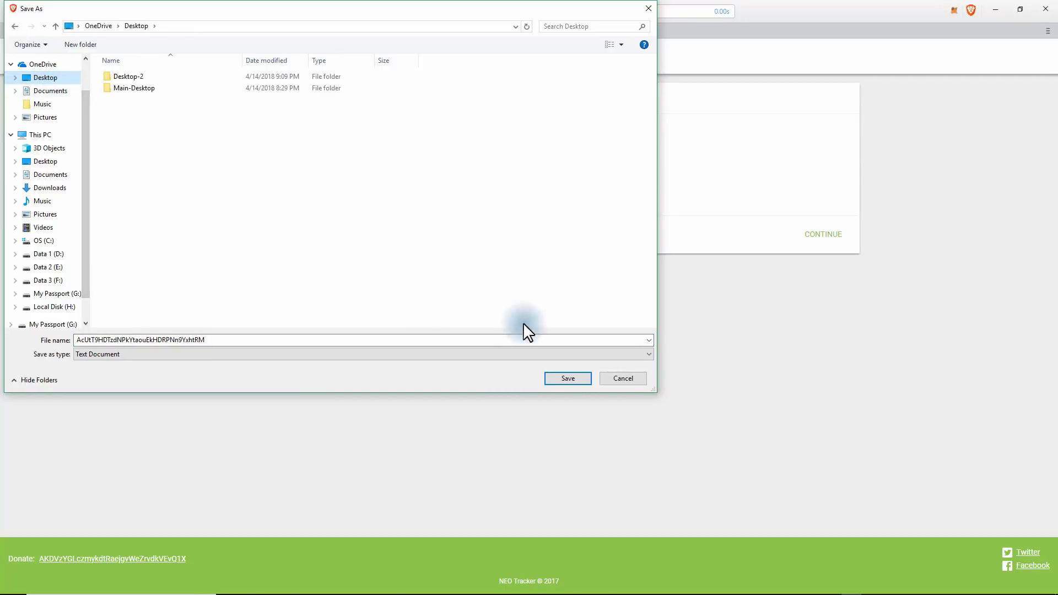
pyautogui.click(561, 379)
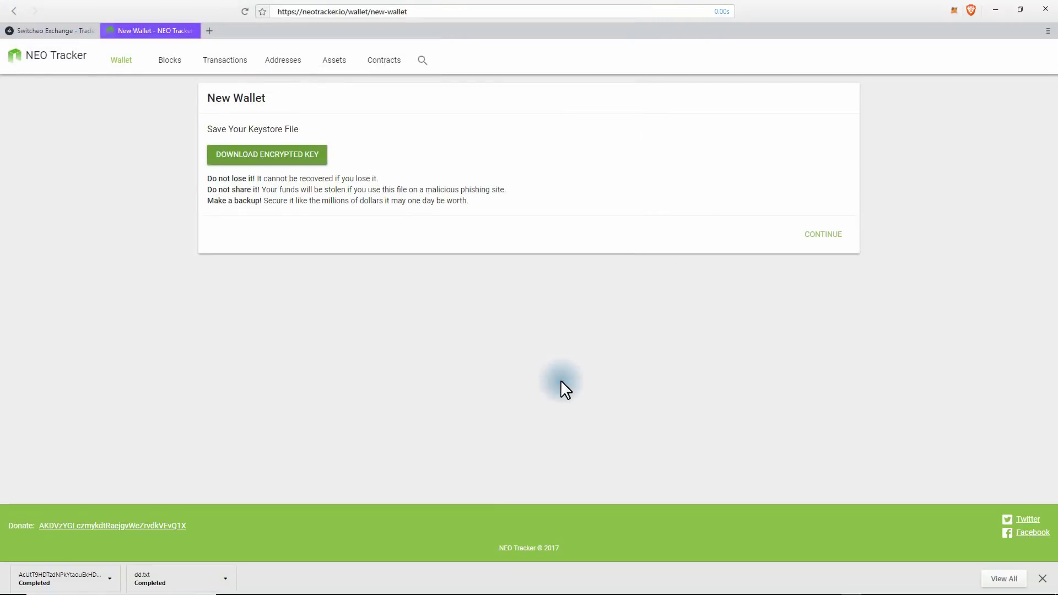
# Step: Print the paper wallet and finish creating the wallet with 0 NEO and 0 GAS
pyautogui.click(823, 234)
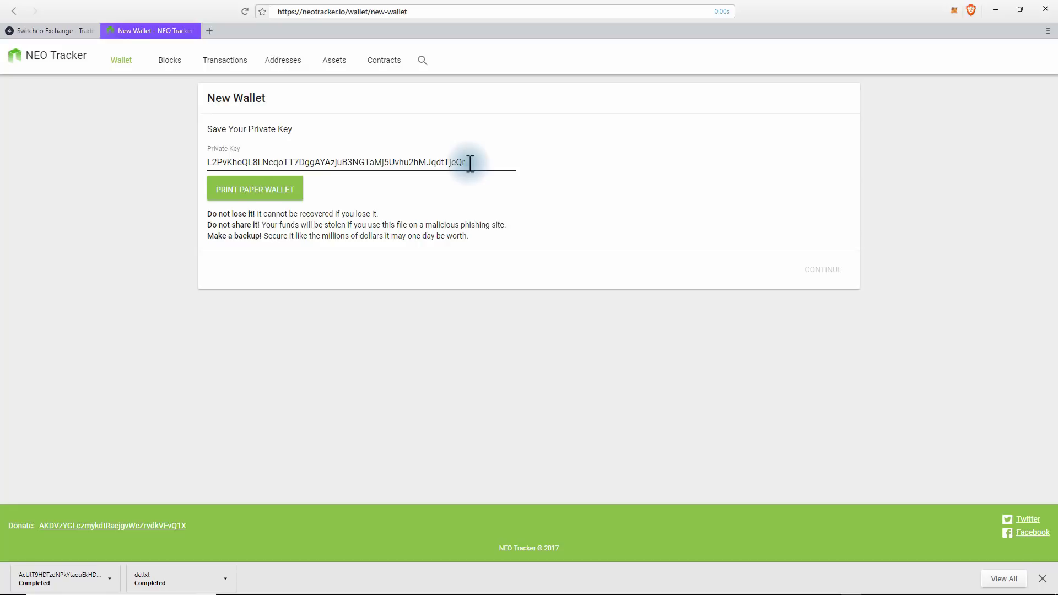
pyautogui.click(286, 199)
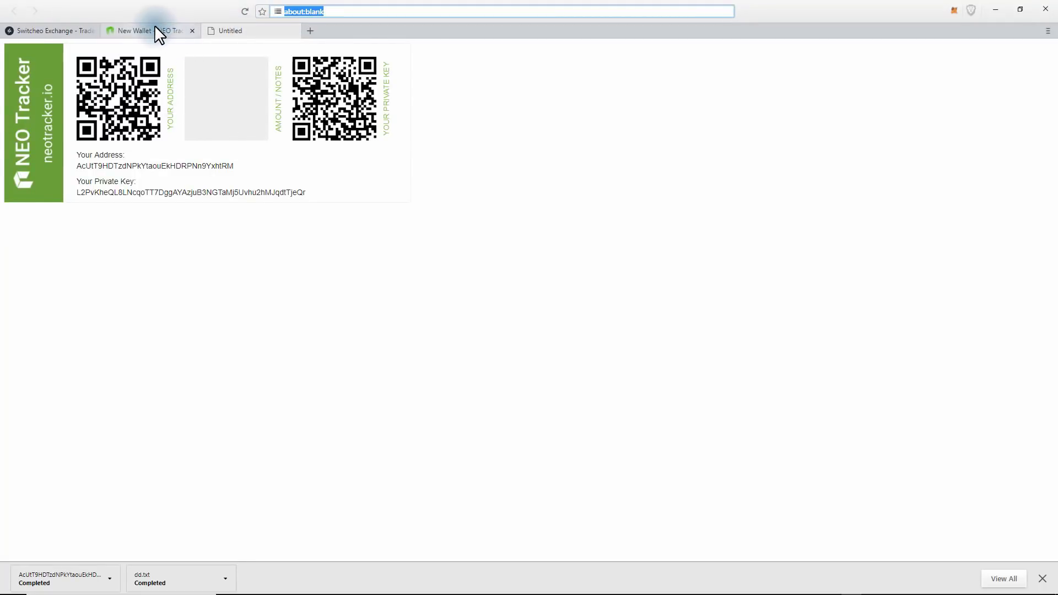
pyautogui.click(154, 28)
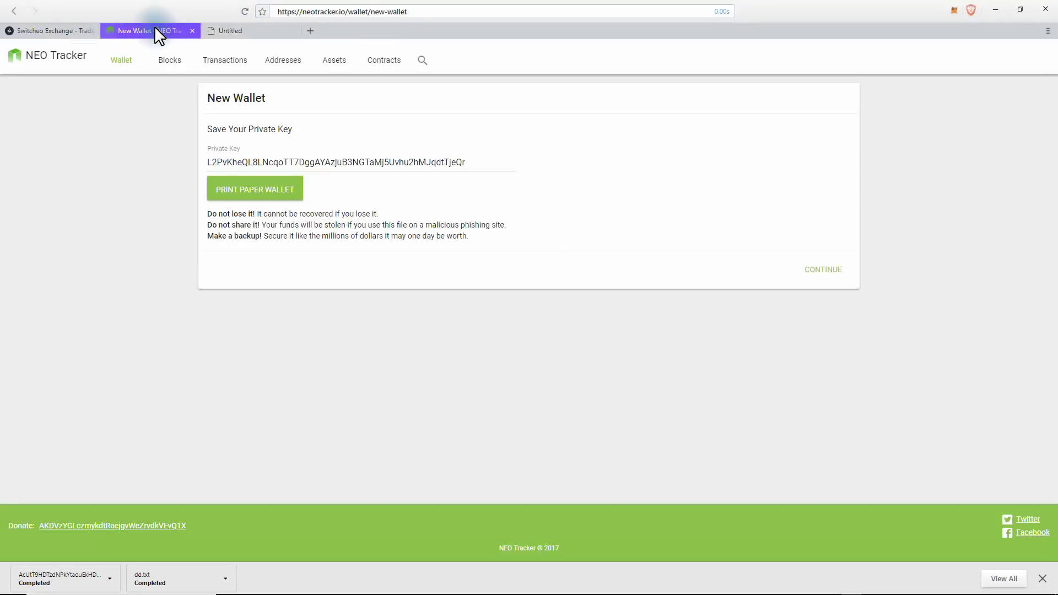
pyautogui.click(833, 271)
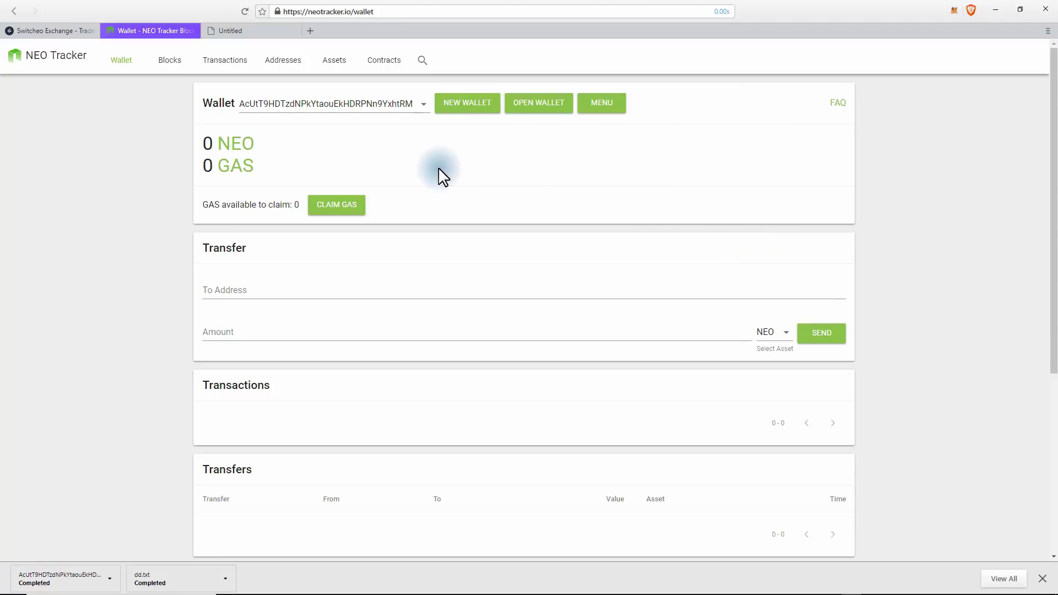
# Step: Back on Switcheo, set the Unlock Wallet dialog to the Encrypted Key login
pyautogui.click(38, 31)
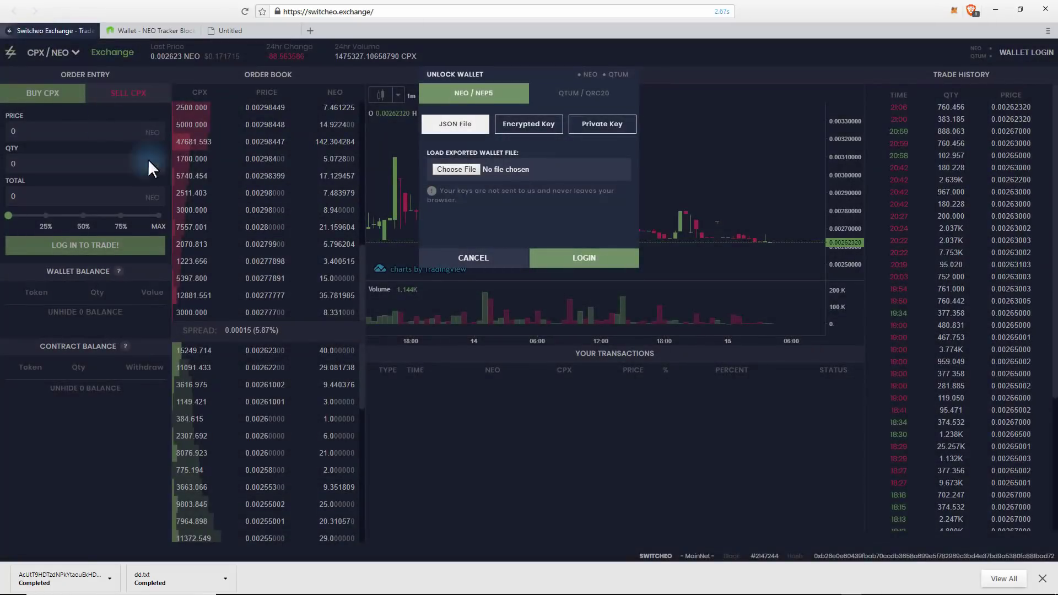
pyautogui.click(531, 128)
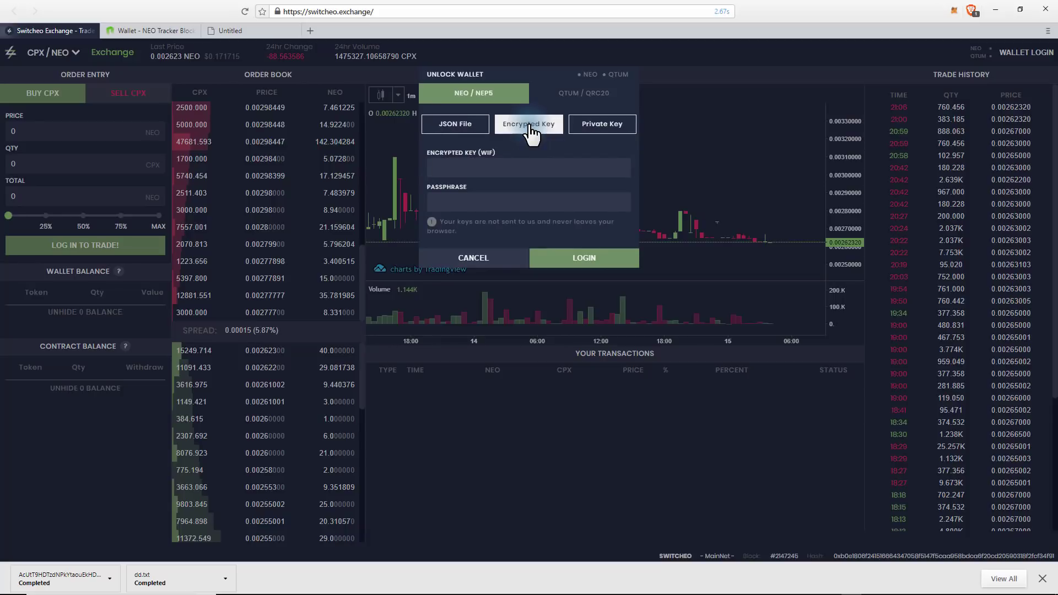
pyautogui.click(453, 168)
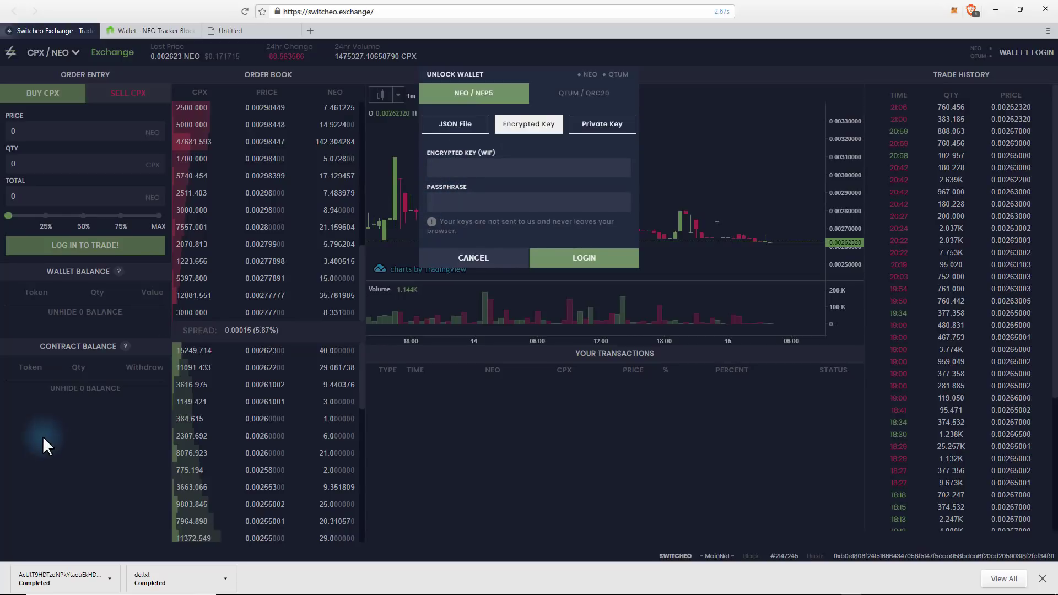
# Step: Open the downloaded keystore .txt file from the downloads bar in Notepad
pyautogui.moveTo(47, 585)
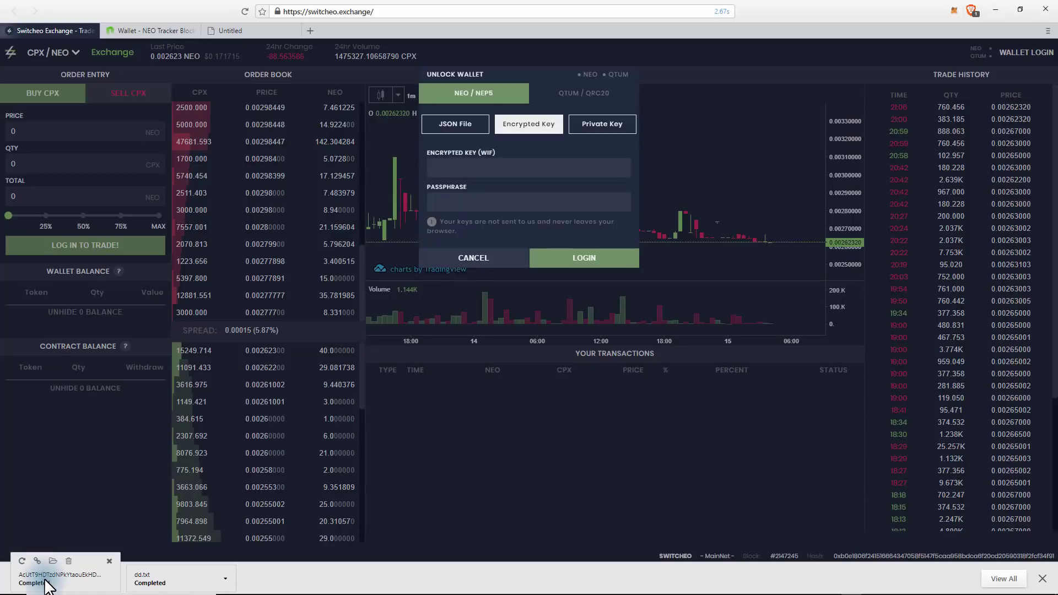
pyautogui.moveTo(48, 583)
pyautogui.mouseDown()
pyautogui.moveTo(69, 580)
pyautogui.moveTo(55, 580)
pyautogui.mouseUp()
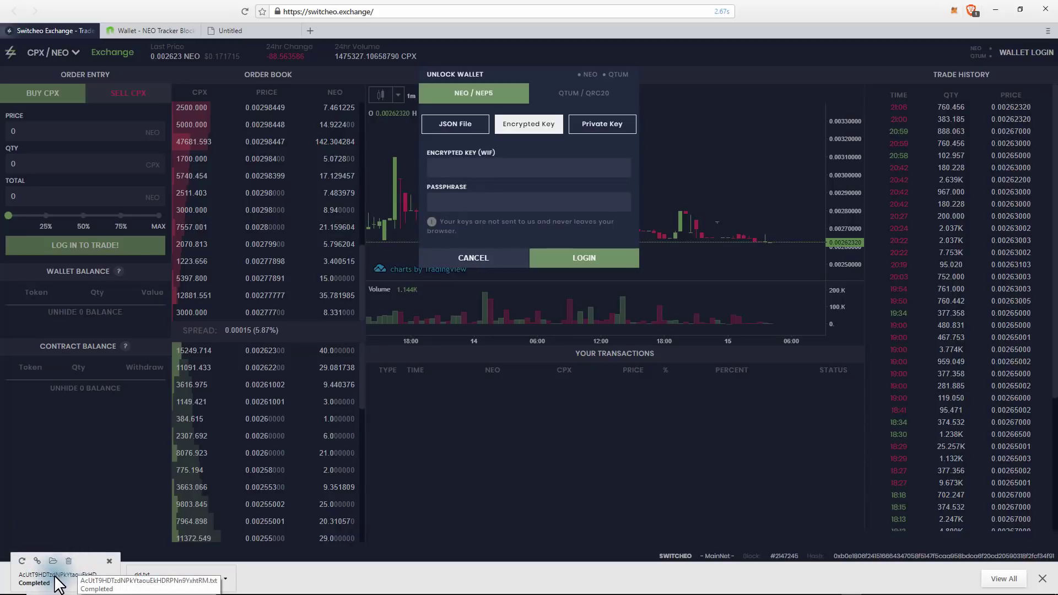
pyautogui.click(55, 579)
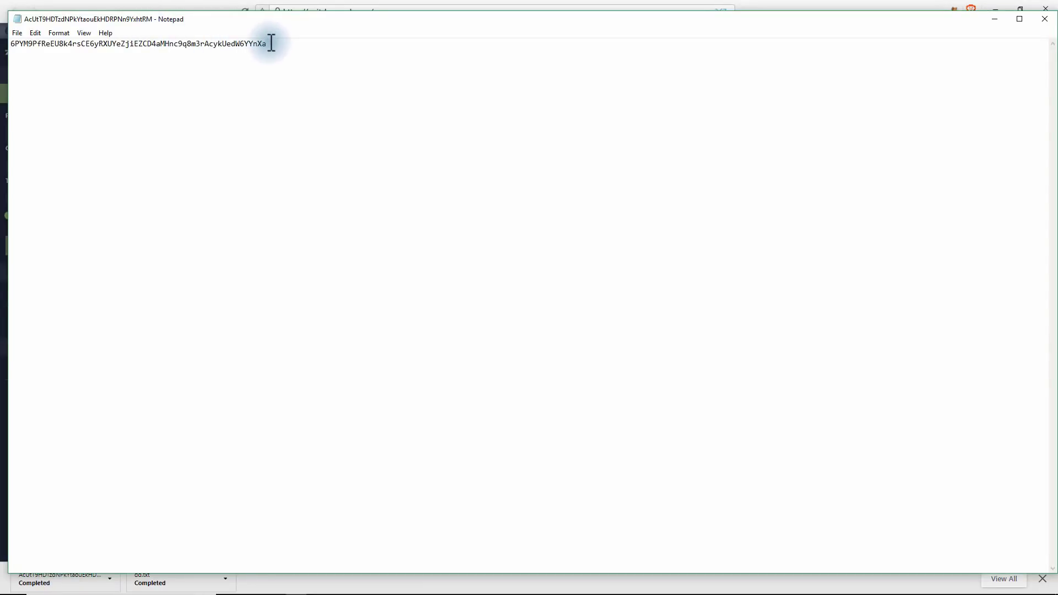
# Step: Copy the whole encrypted key line in Notepad, then minimize Notepad
pyautogui.moveTo(267, 44); pyautogui.dragTo(10, 46)
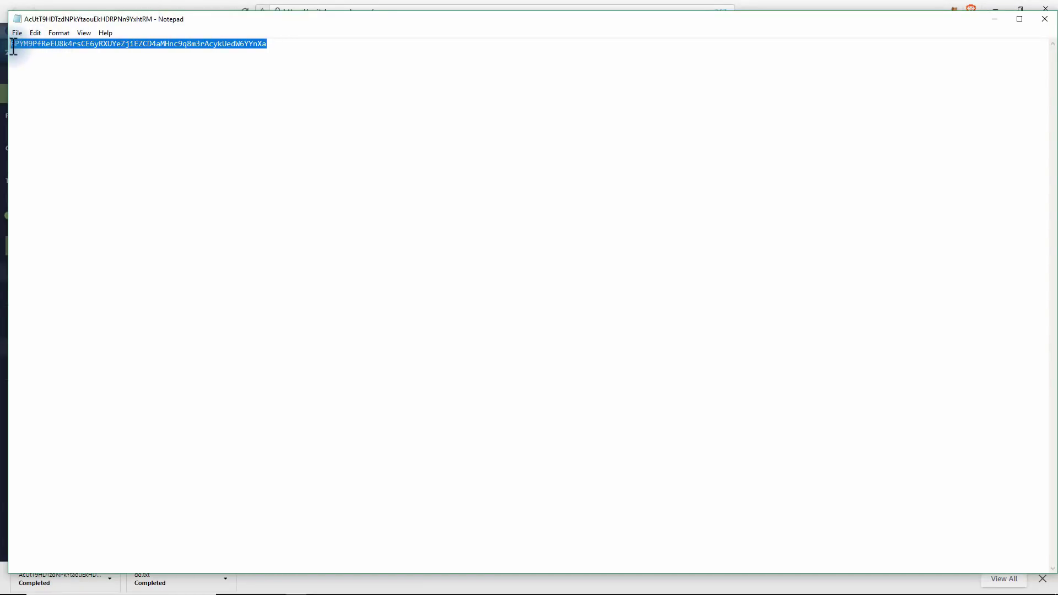
pyautogui.rightClick(18, 47)
pyautogui.click(48, 81)
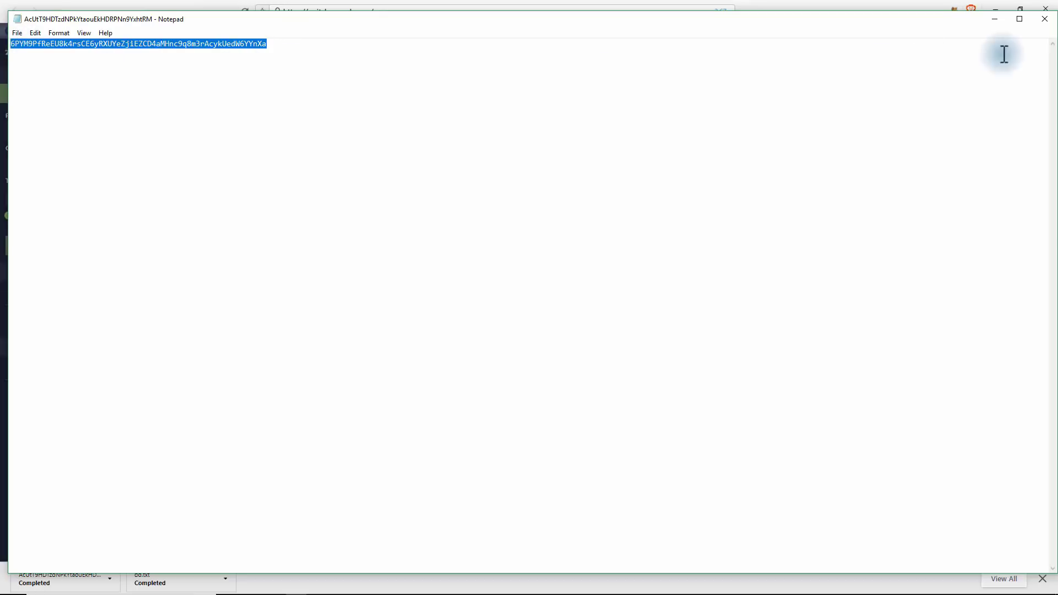
pyautogui.click(994, 19)
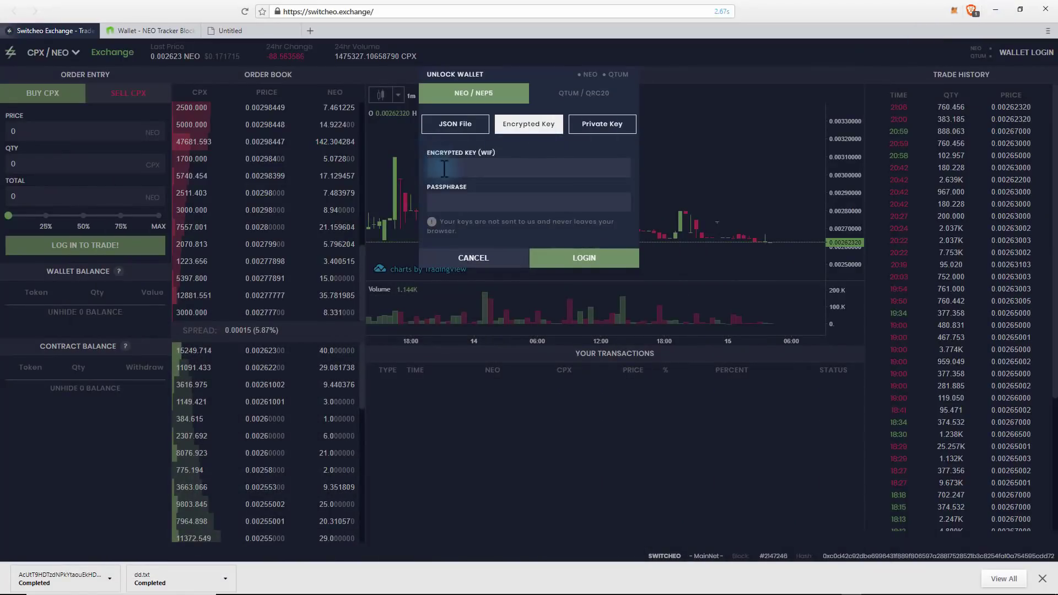
# Step: Paste the encrypted key, enter the wallet passphrase, and log in to Switcheo
pyautogui.rightClick(442, 168)
pyautogui.click(463, 210)
pyautogui.click(463, 203)
pyautogui.write('*************')
pyautogui.click(563, 258)
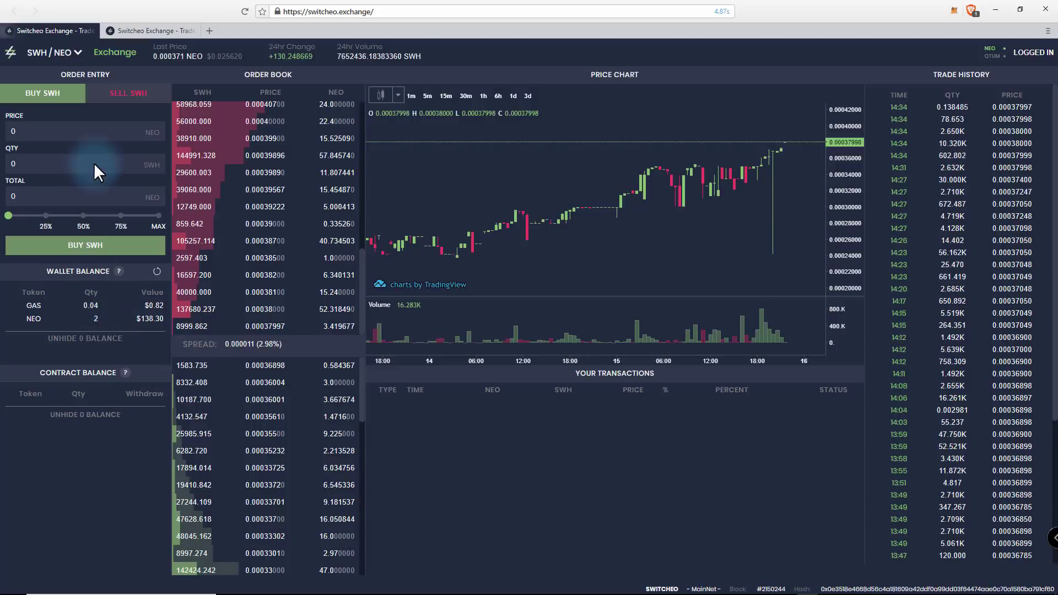
# Step: Pick CPX from the NEO pair list to leave SWH/NEO for CPX/NEO
pyautogui.click(77, 52)
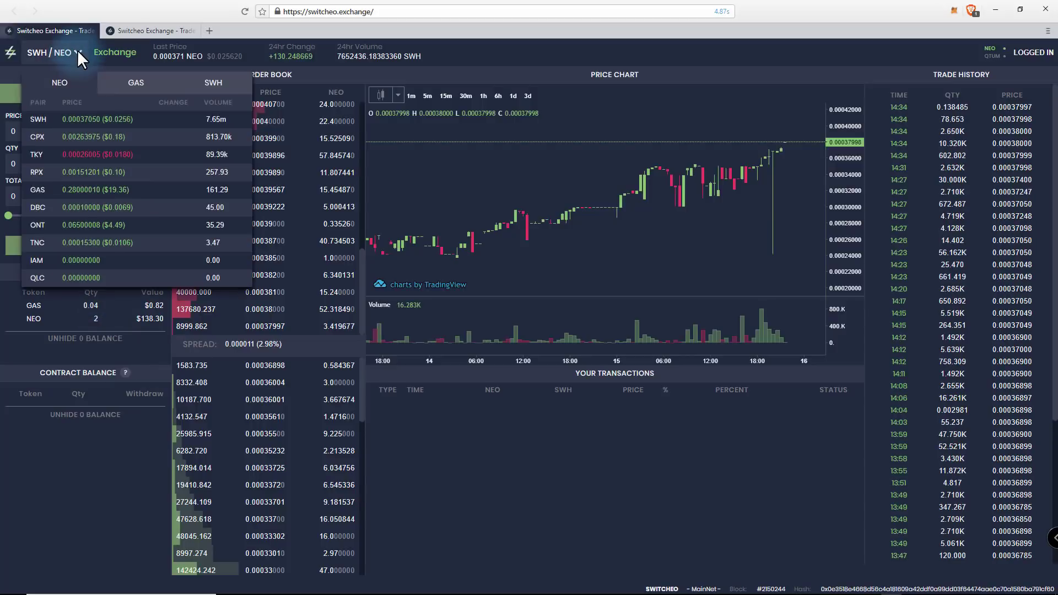
pyautogui.click(82, 137)
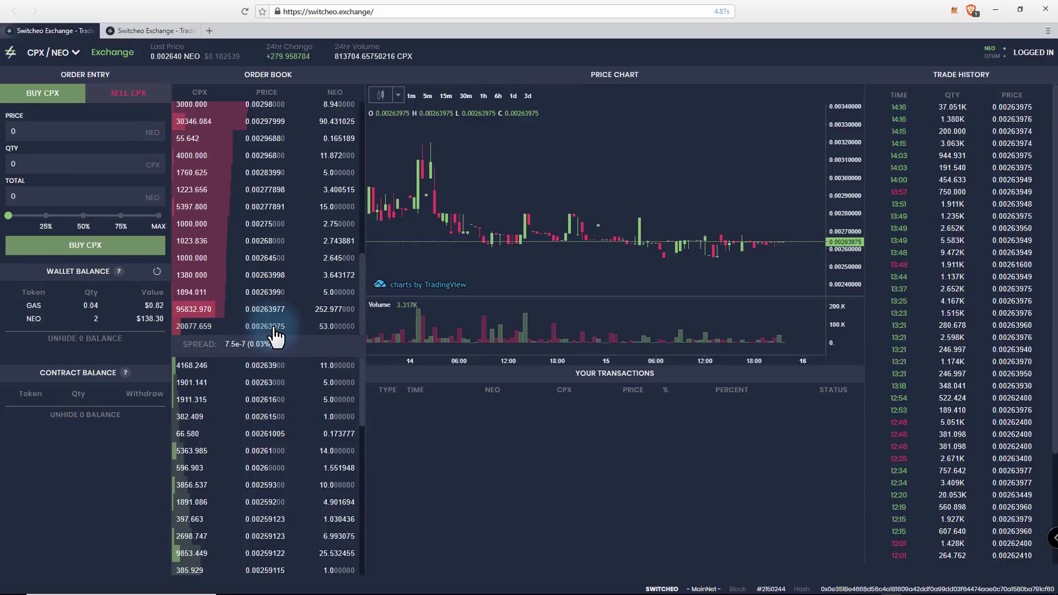
# Step: Set a buy of 757.64750449 CPX at 0.00263975 using the full 2 NEO, then submit it
pyautogui.click(265, 384)
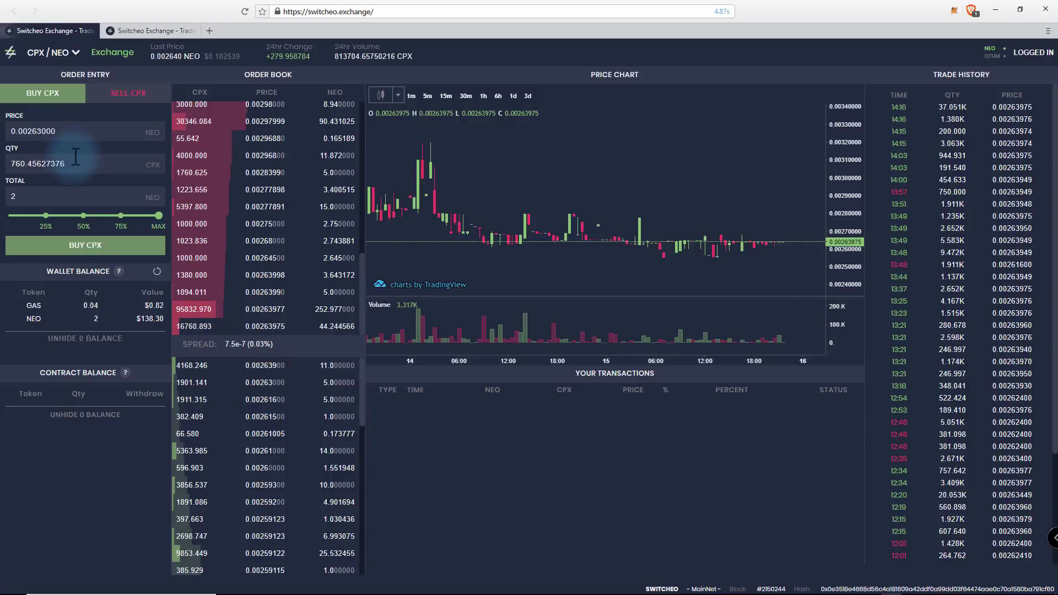
pyautogui.click(54, 133)
pyautogui.moveTo(54, 132); pyautogui.dragTo(38, 133)
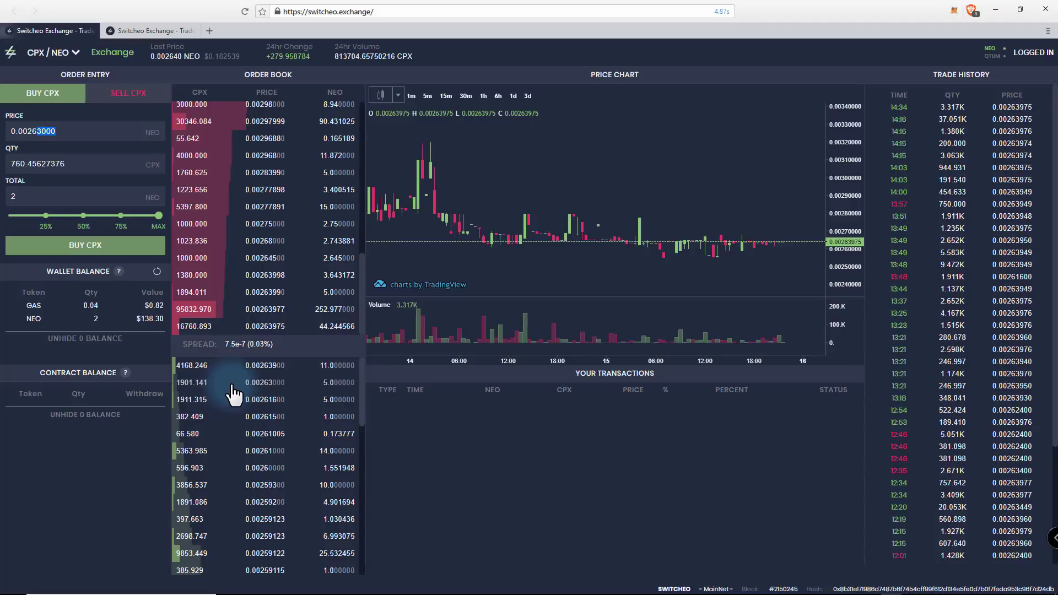
pyautogui.click(271, 327)
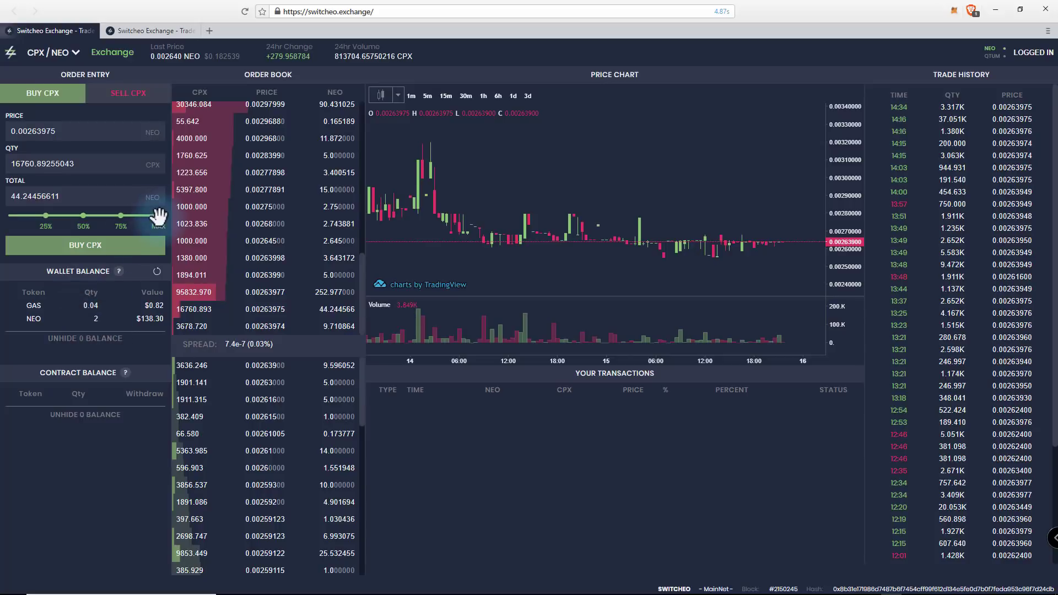
pyautogui.moveTo(158, 215)
pyautogui.mouseDown()
pyautogui.moveTo(34, 214)
pyautogui.moveTo(176, 216)
pyautogui.mouseUp()
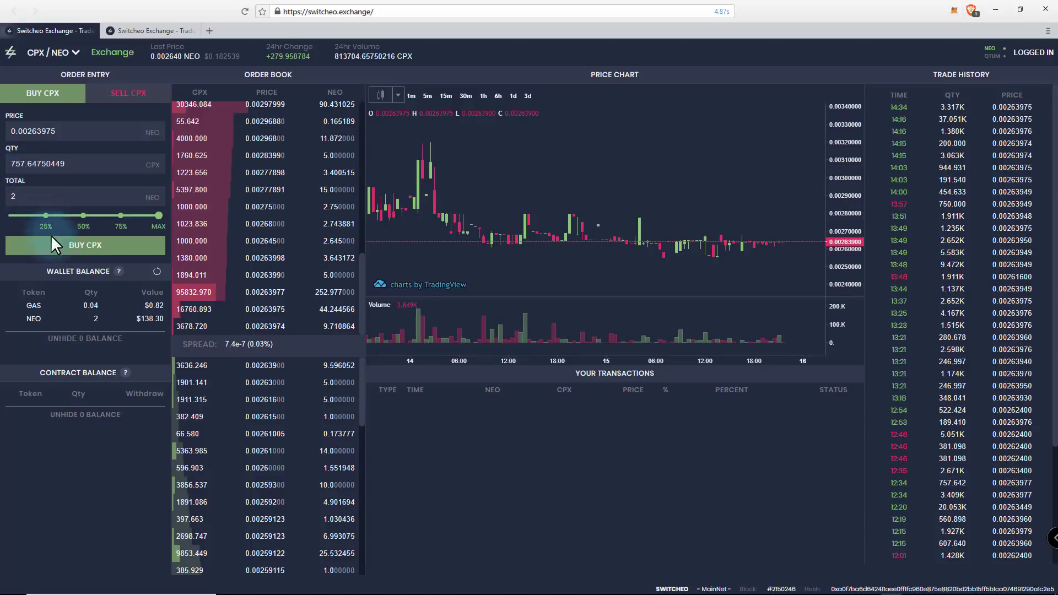
pyautogui.click(89, 253)
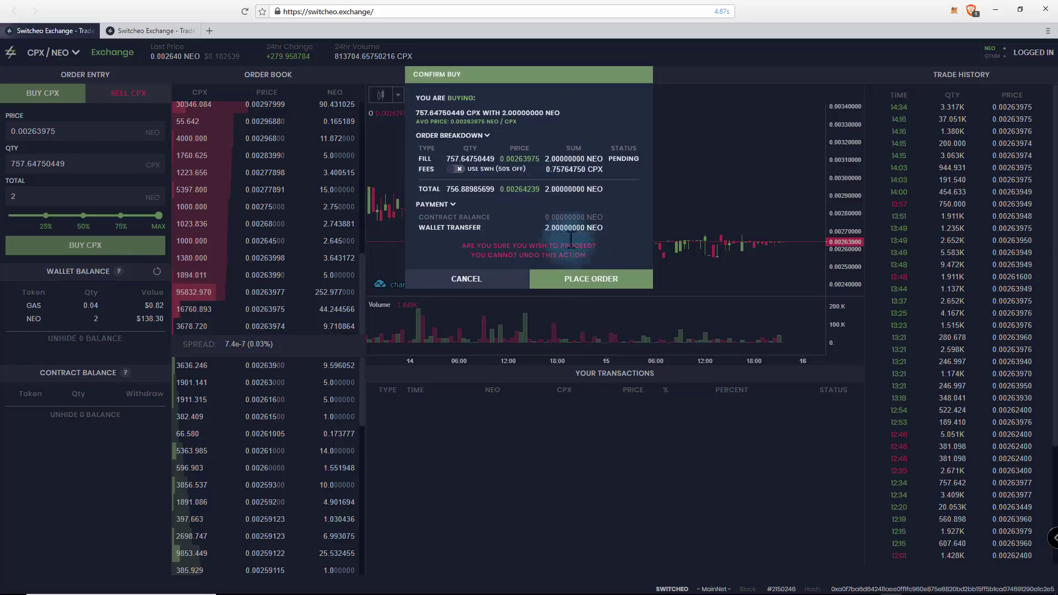
# Step: Place the 2 NEO CPX buy order and minimize the broadcast confirmation
pyautogui.click(594, 283)
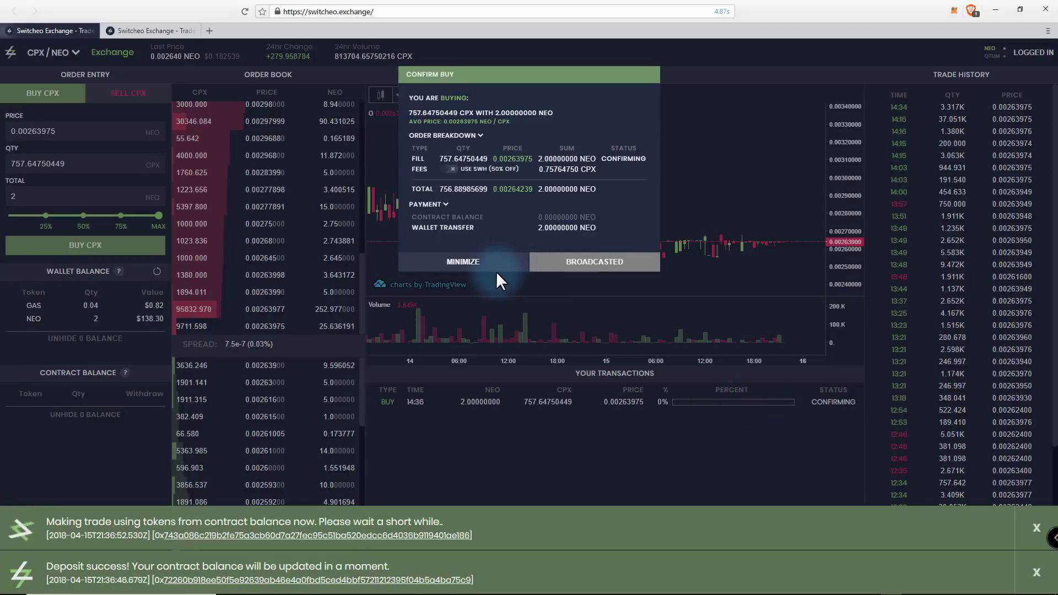
pyautogui.click(463, 262)
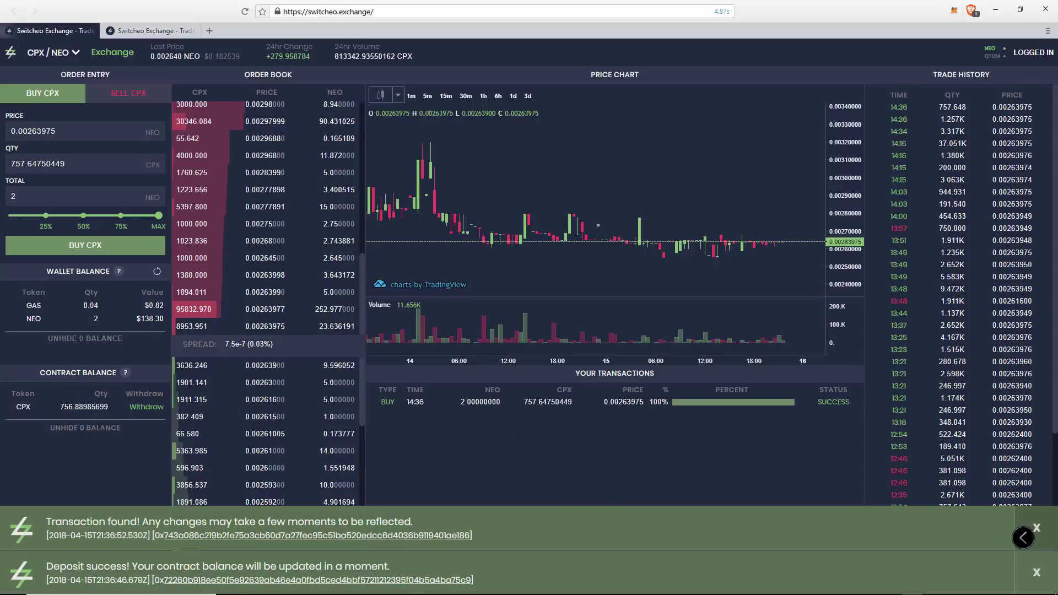
# Step: Dismiss both trade notifications and withdraw the 756.88985699 CPX from the contract balance to the wallet
pyautogui.click(1037, 528)
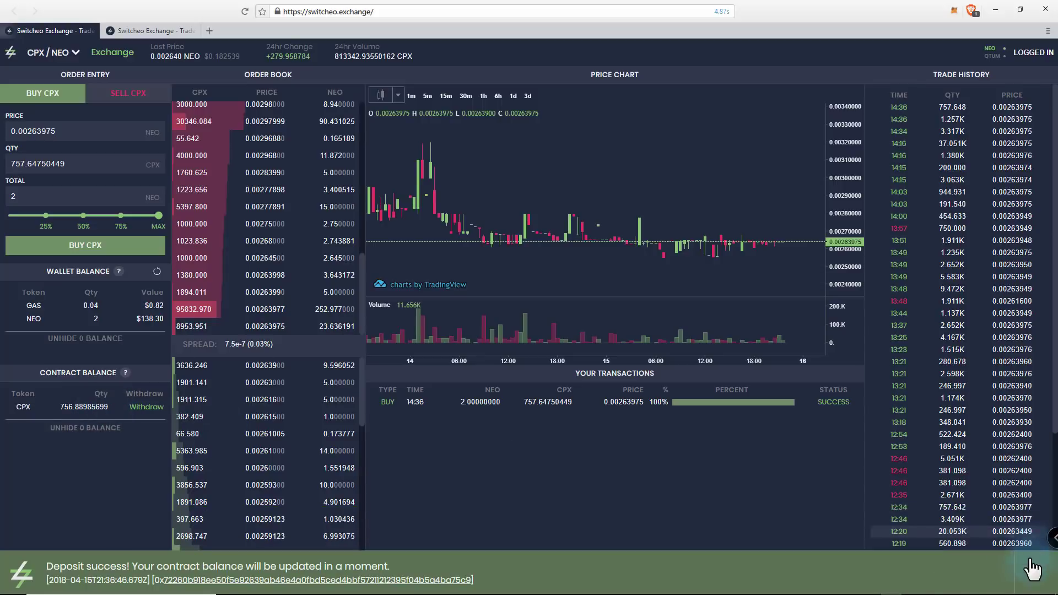
pyautogui.click(1032, 569)
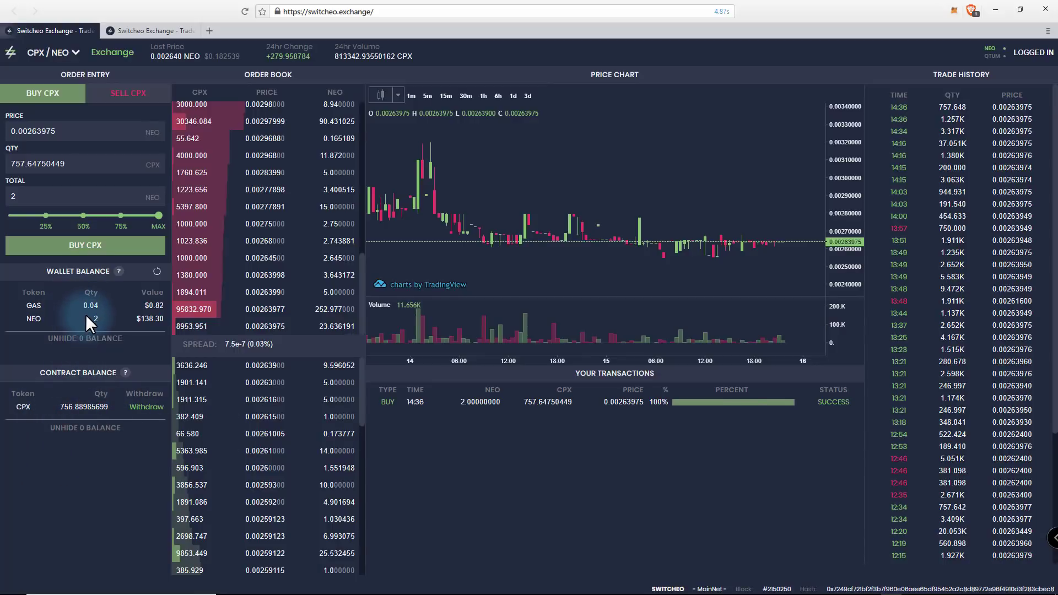
pyautogui.click(147, 395)
pyautogui.click(147, 407)
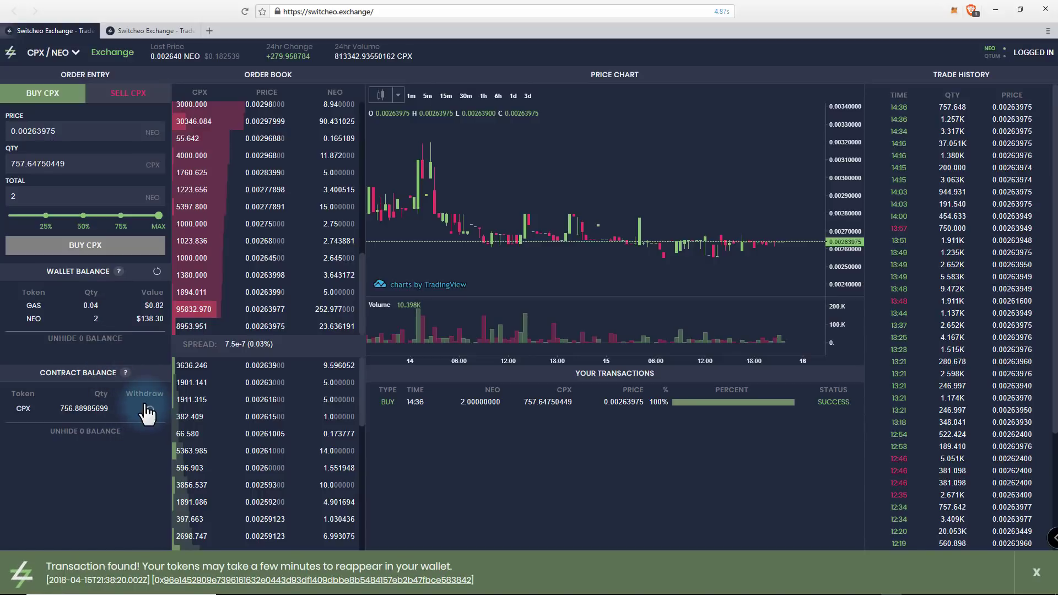
# Step: Compare transactions in the second exchange tab, then return to the first tab and reload it
pyautogui.click(102, 330)
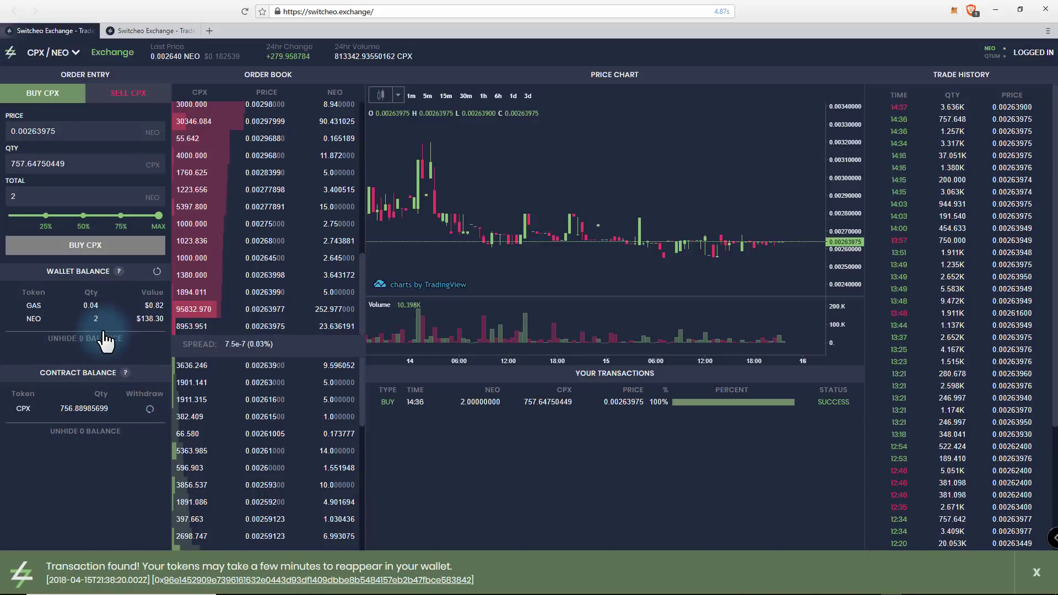
pyautogui.click(612, 476)
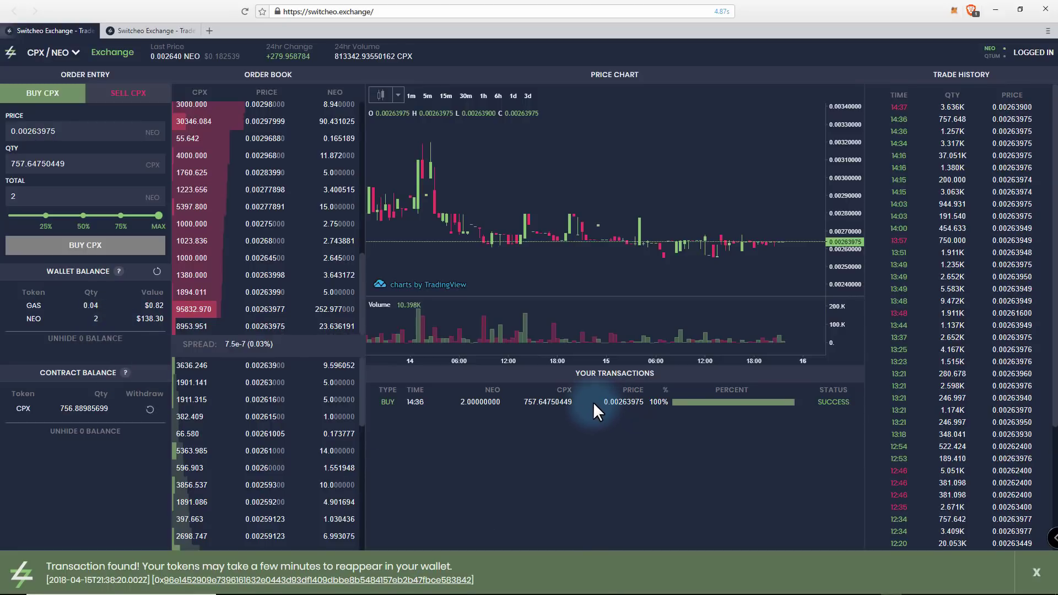
pyautogui.click(135, 29)
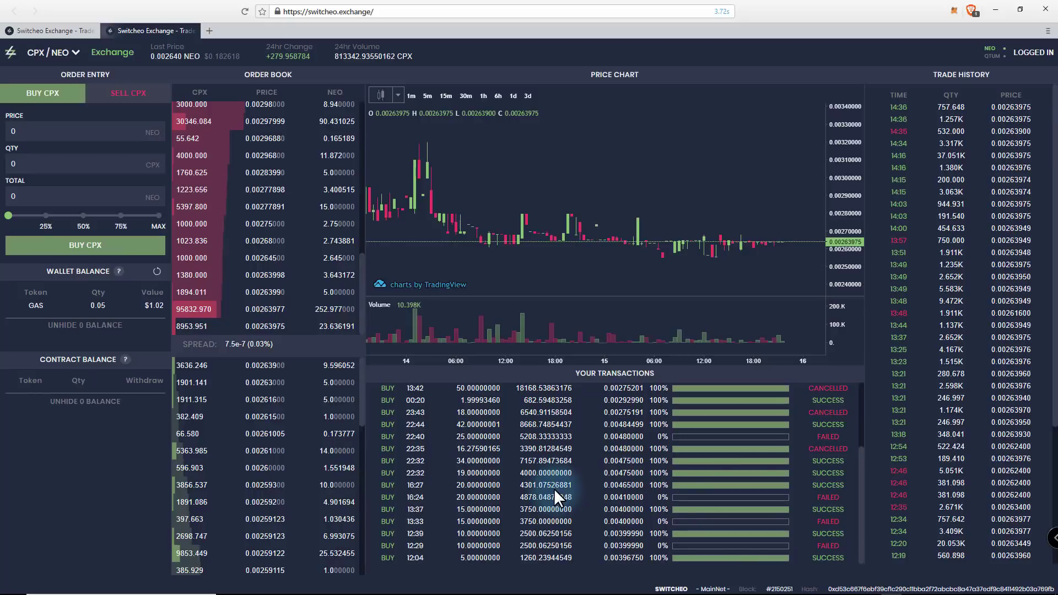
pyautogui.click(57, 33)
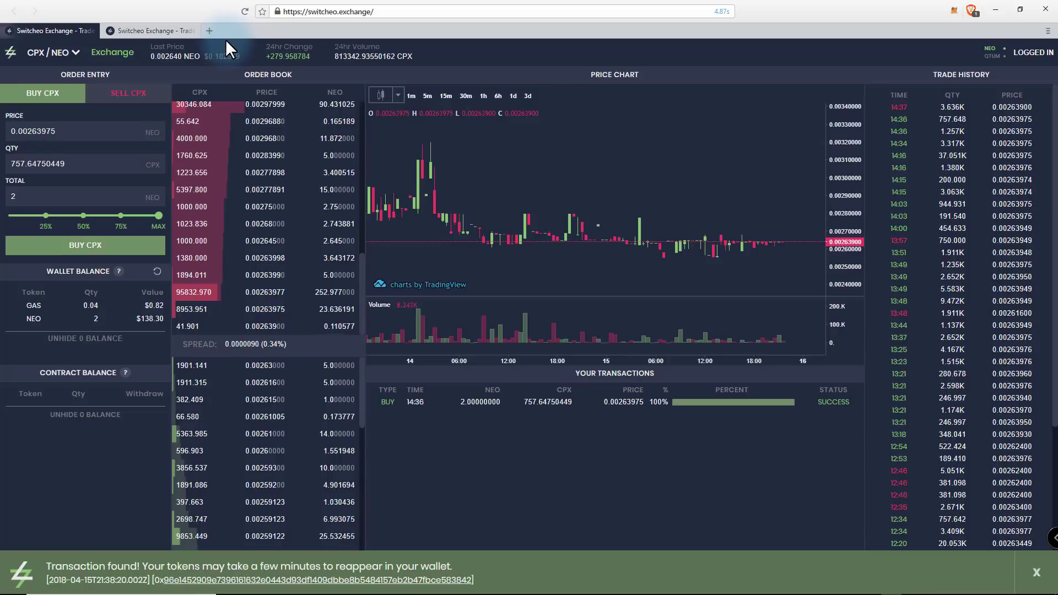
pyautogui.click(245, 10)
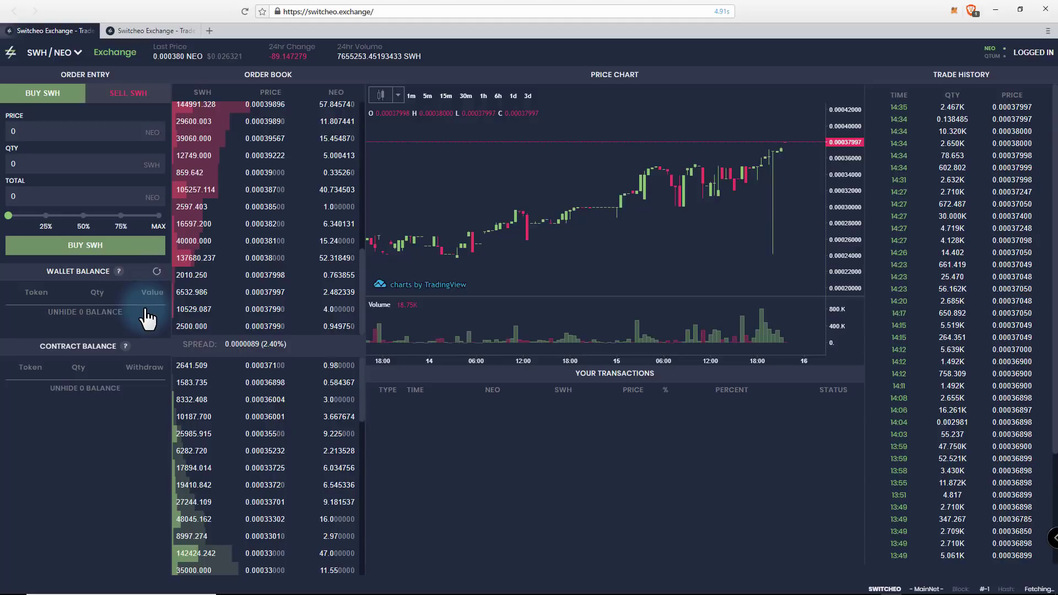
# Step: Reload the exchange again until the wallet shows 756.88985699 CPX alongside 0.04 GAS
pyautogui.click(246, 12)
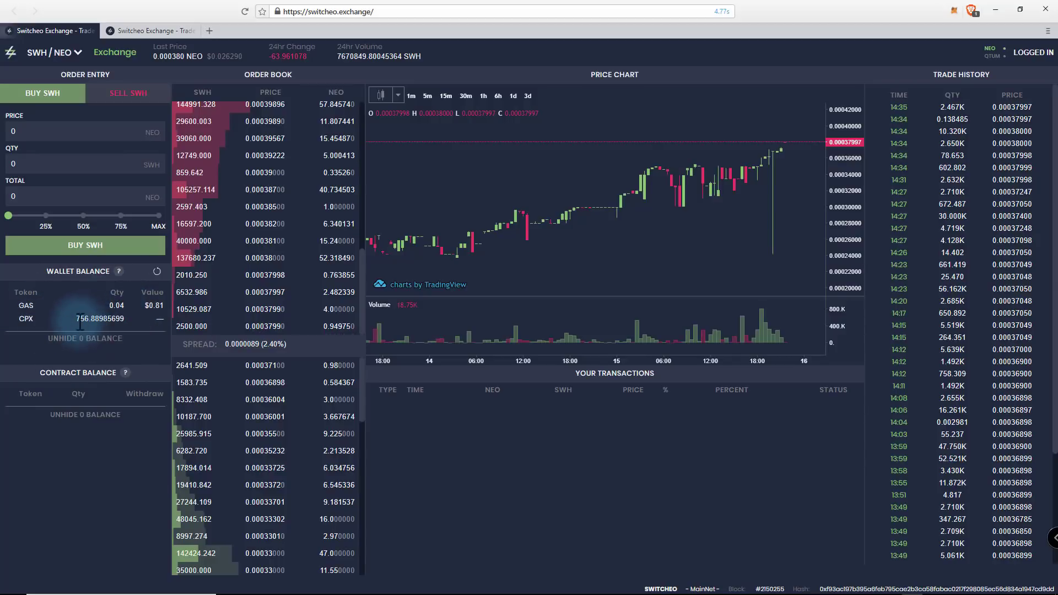
# Step: Copy the saved encrypted key from its Notepad note
pyautogui.moveTo(600, 593)
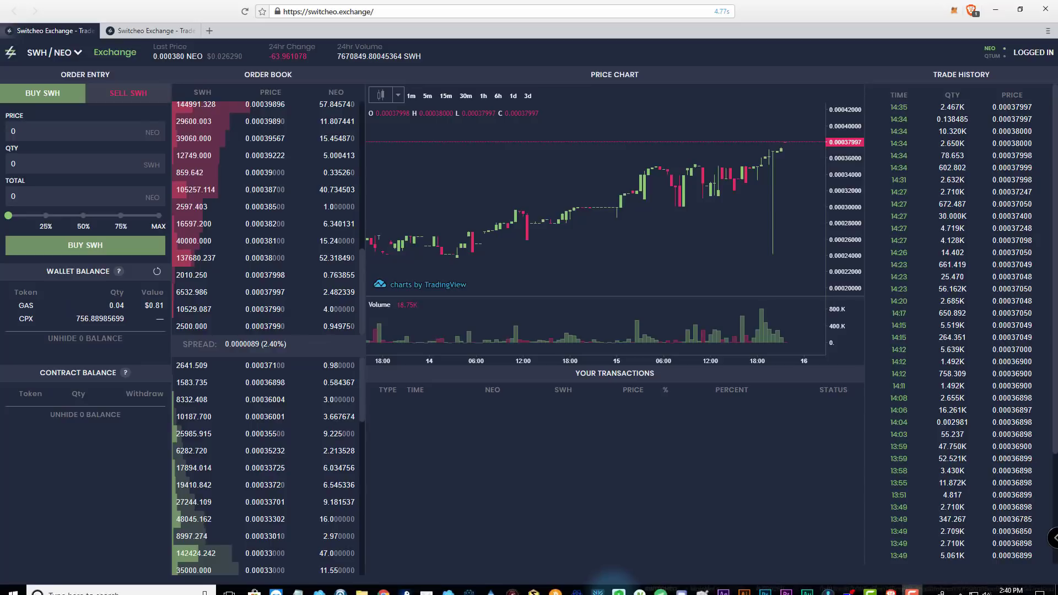
pyautogui.moveTo(811, 589)
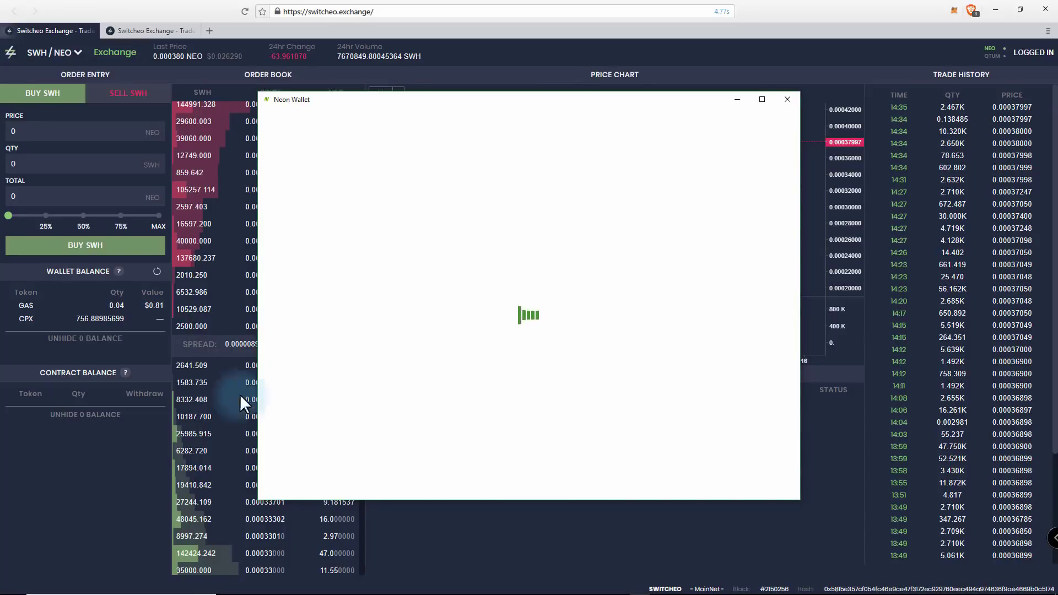
pyautogui.moveTo(82, 592)
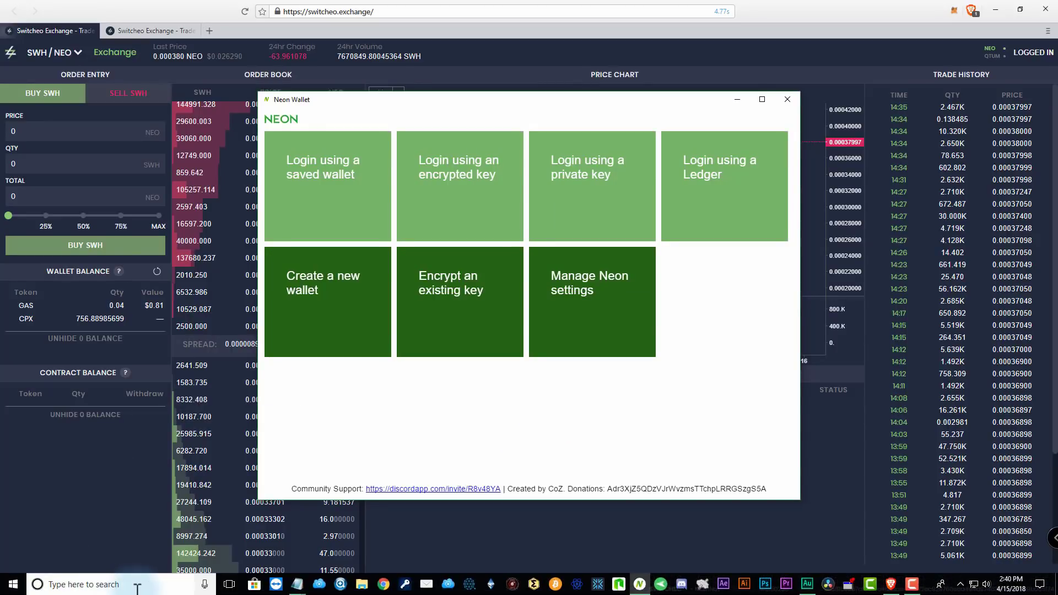
pyautogui.click(298, 591)
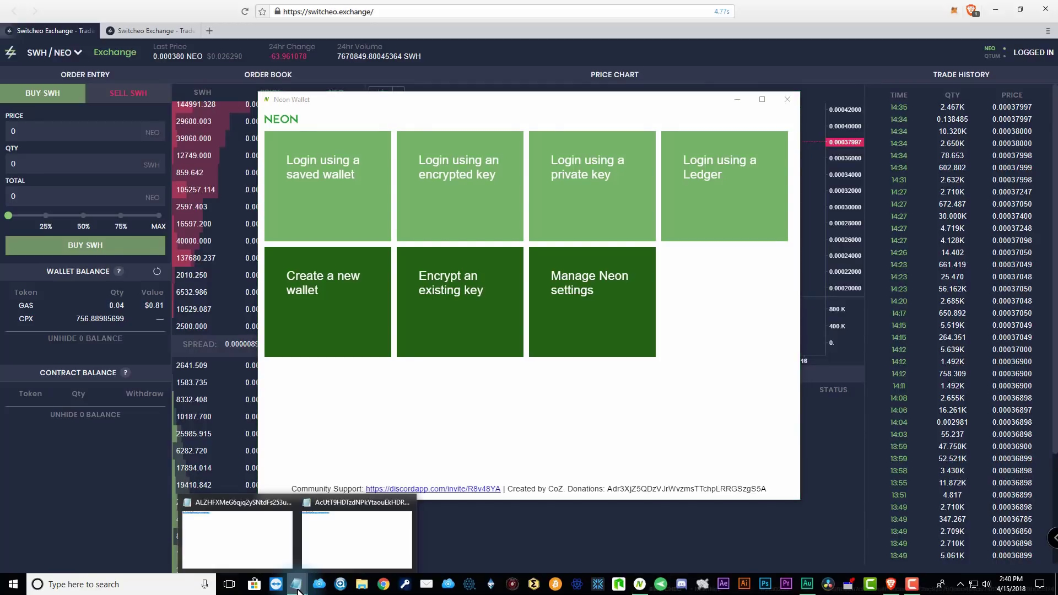
pyautogui.click(266, 557)
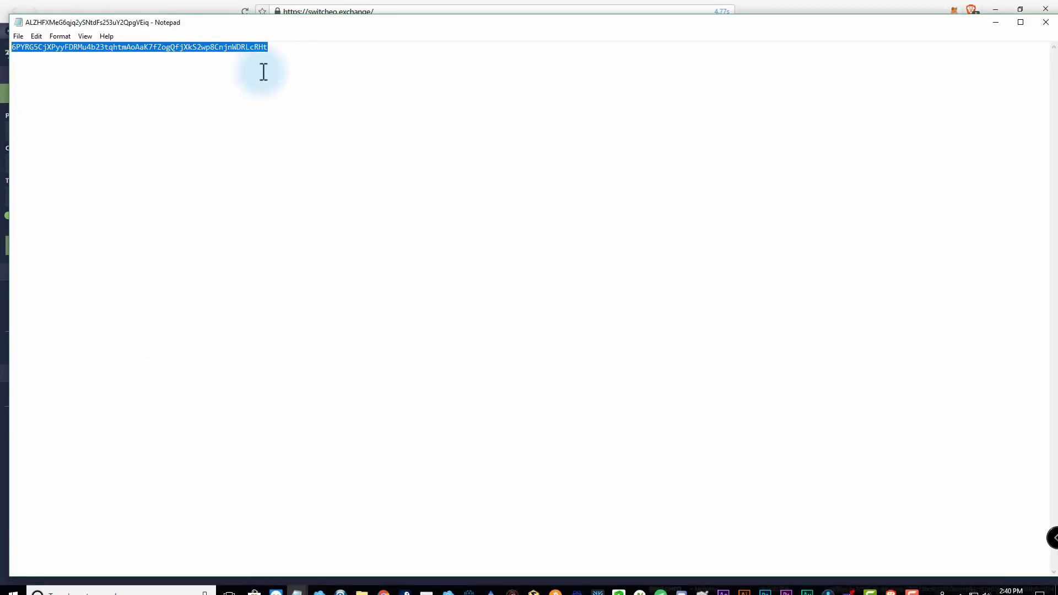
pyautogui.rightClick(256, 48)
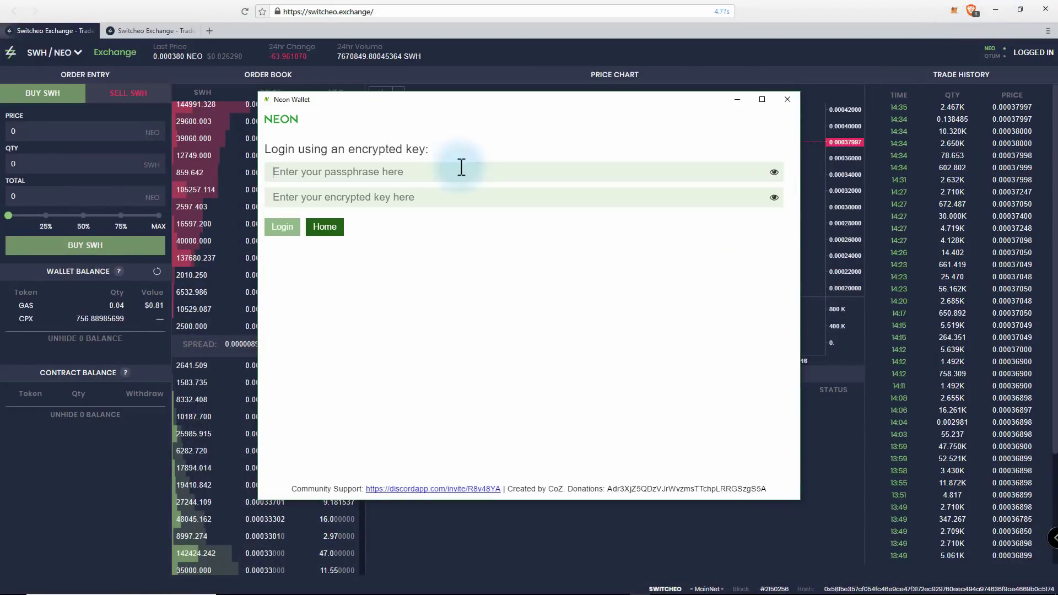
# Step: Log in to Neon Wallet with the encrypted key and passphrase, confirm 756.88985699 CPX, then minimize it
pyautogui.rightClick(360, 200)
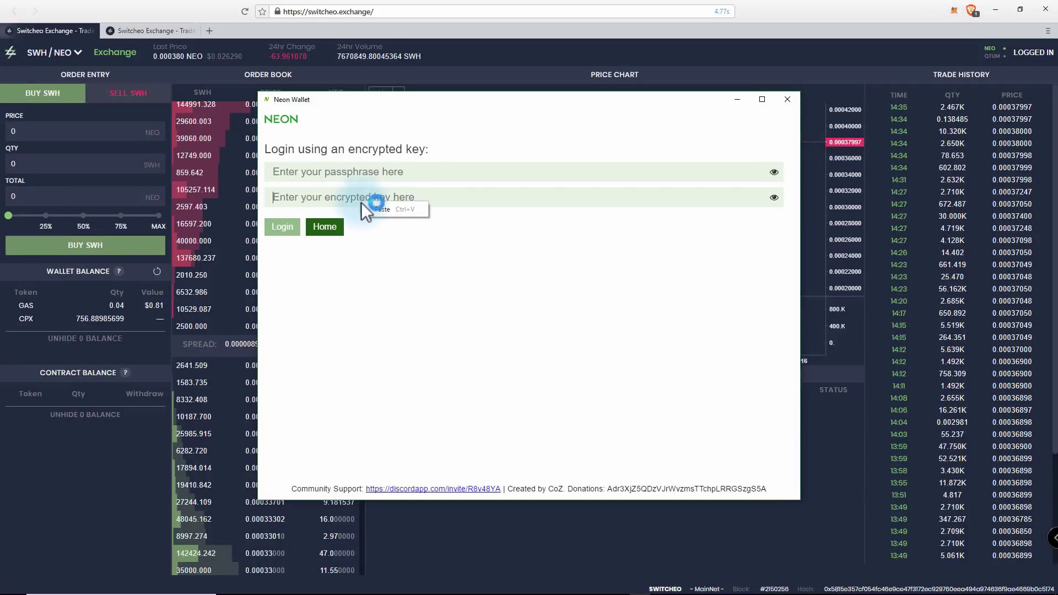
pyautogui.click(381, 212)
pyautogui.click(364, 176)
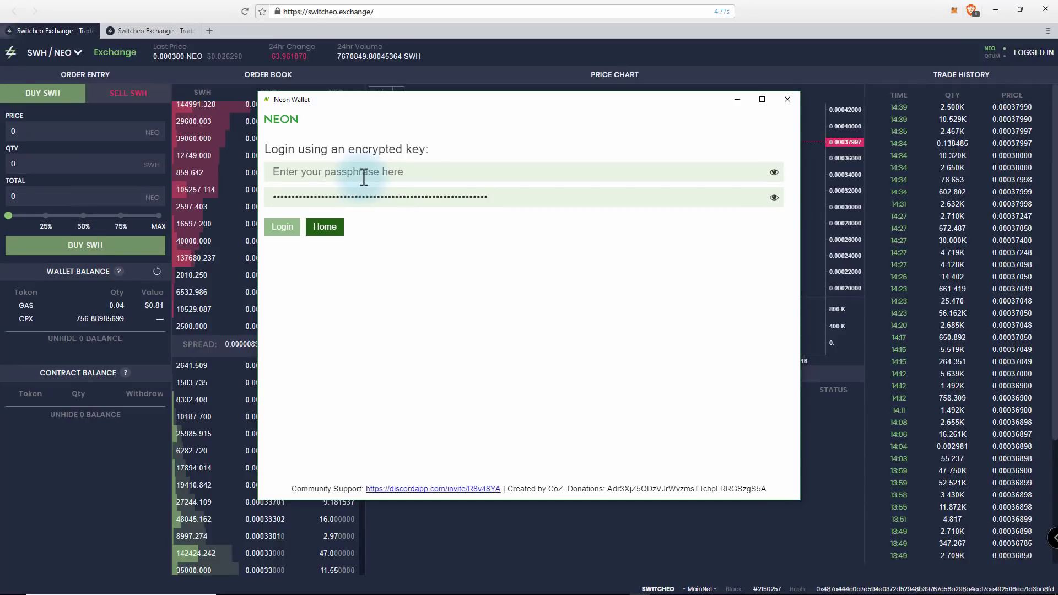
pyautogui.write('•••••••••')
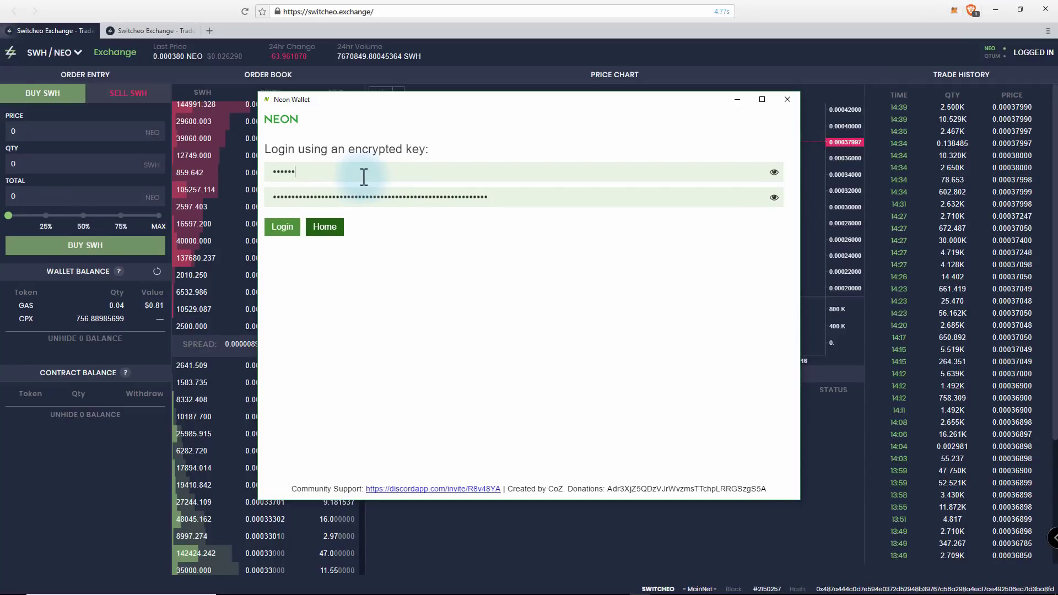
pyautogui.write('••••')
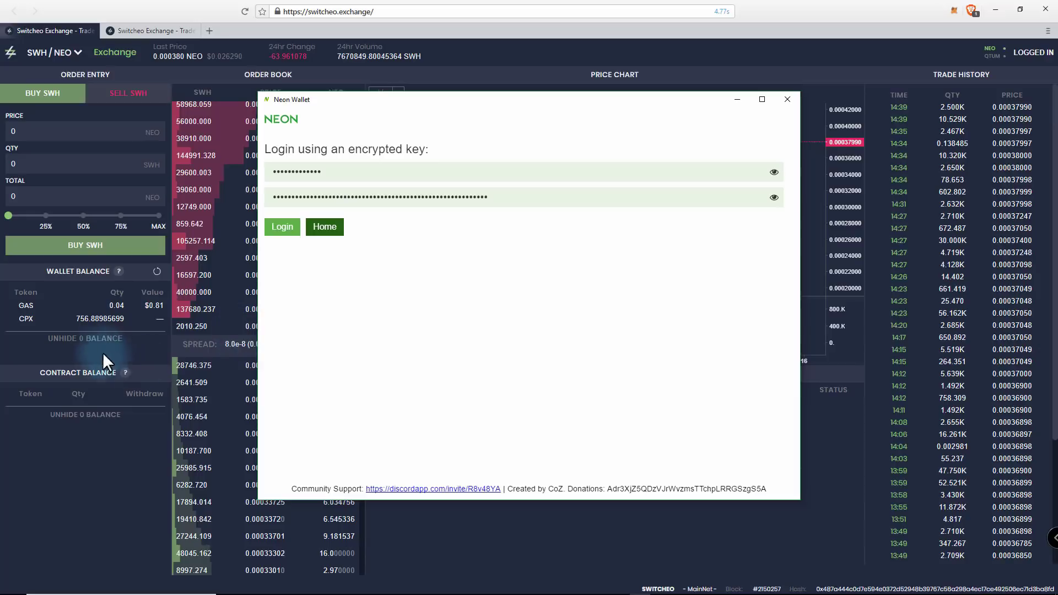
pyautogui.press('Return')
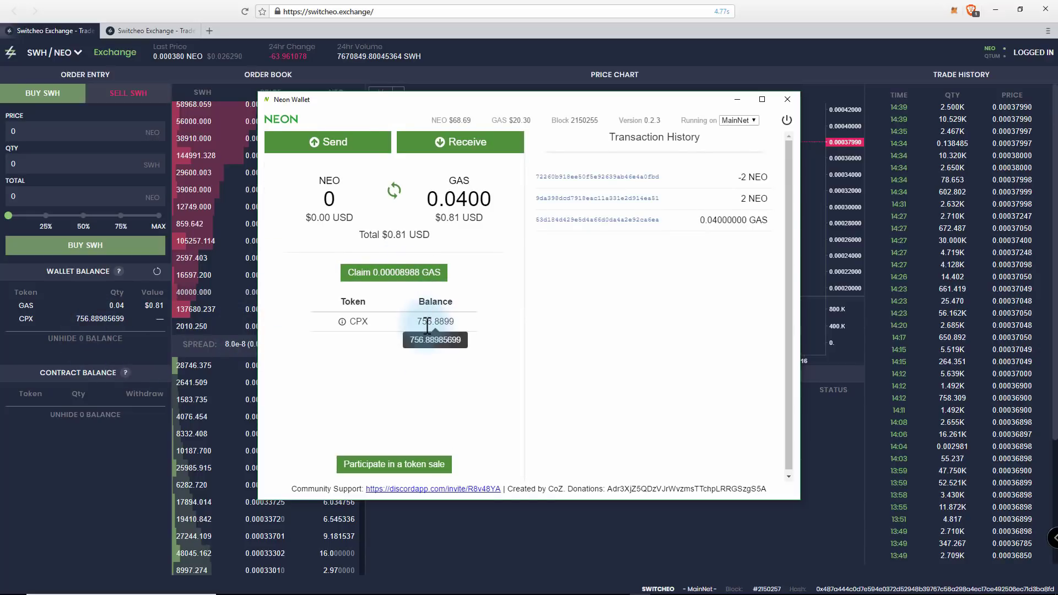
pyautogui.click(735, 100)
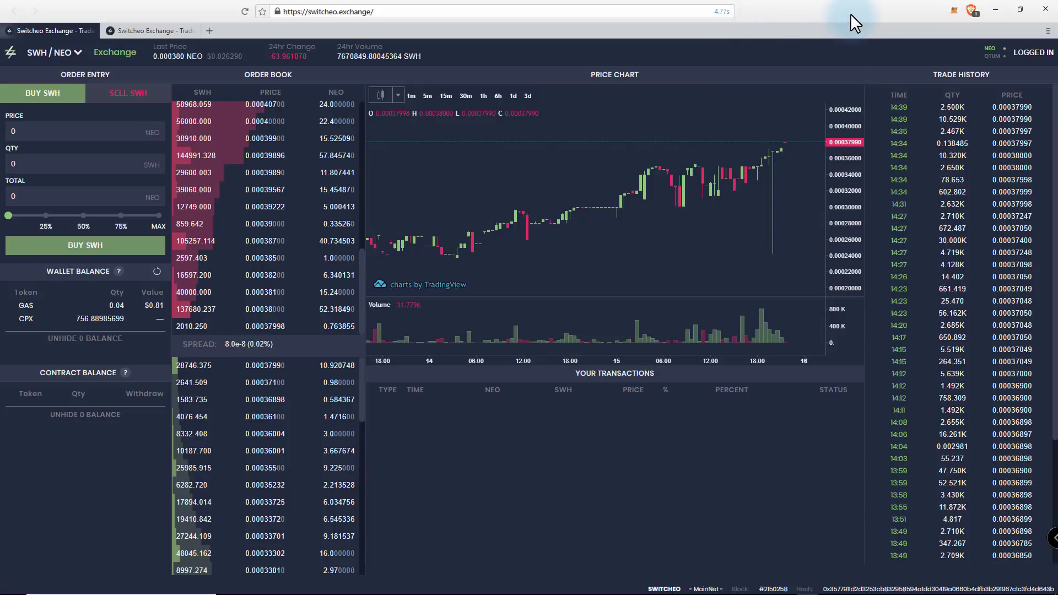
pyautogui.click(973, 8)
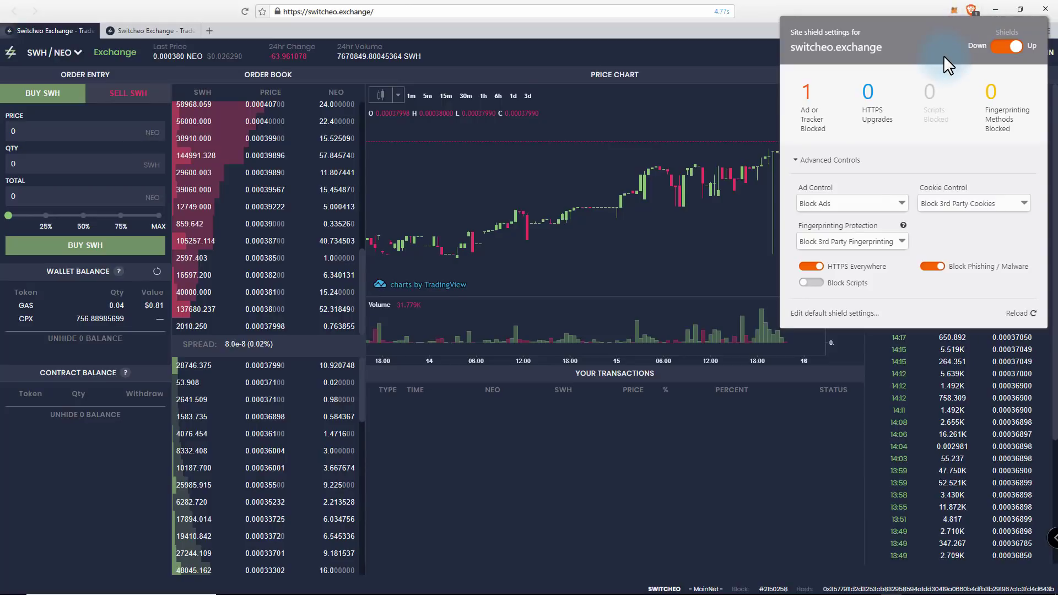
pyautogui.click(704, 25)
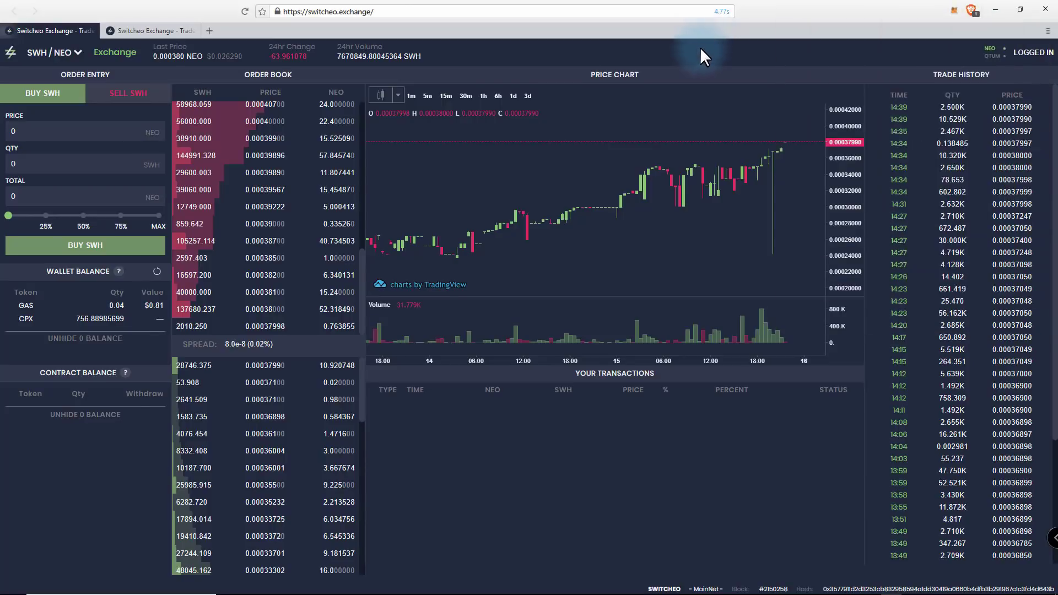